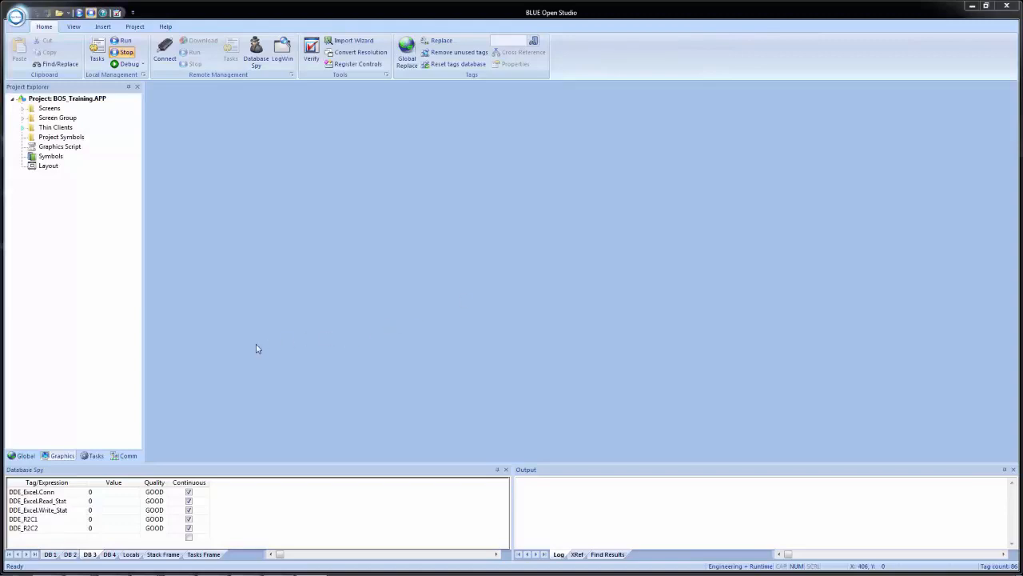
Step: Insert a new ODBC task sheet in the BOS_Training project
left_click(92, 456)
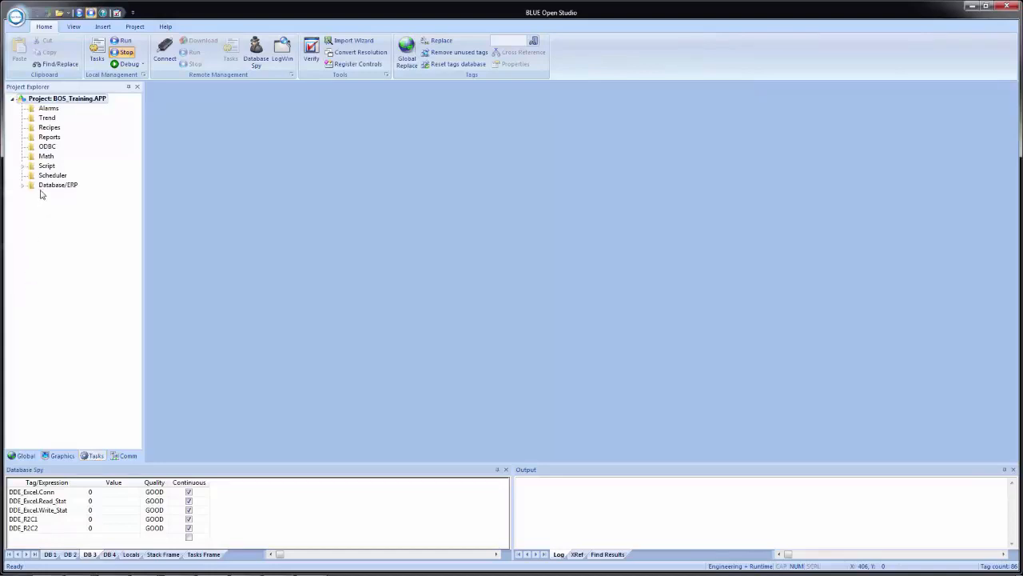
double_click(47, 148)
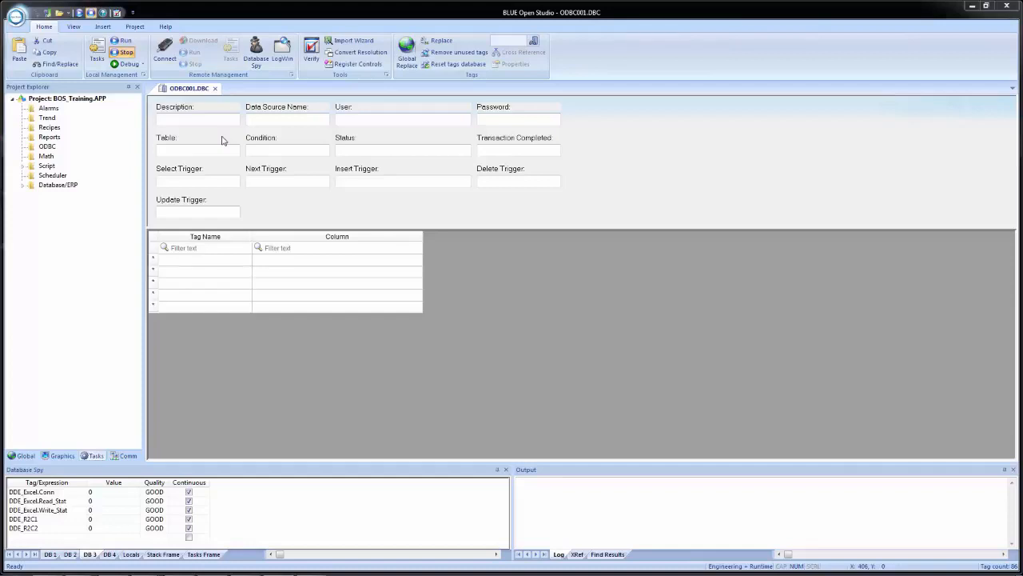
Step: Insert a new project class named cODBC
left_click(19, 455)
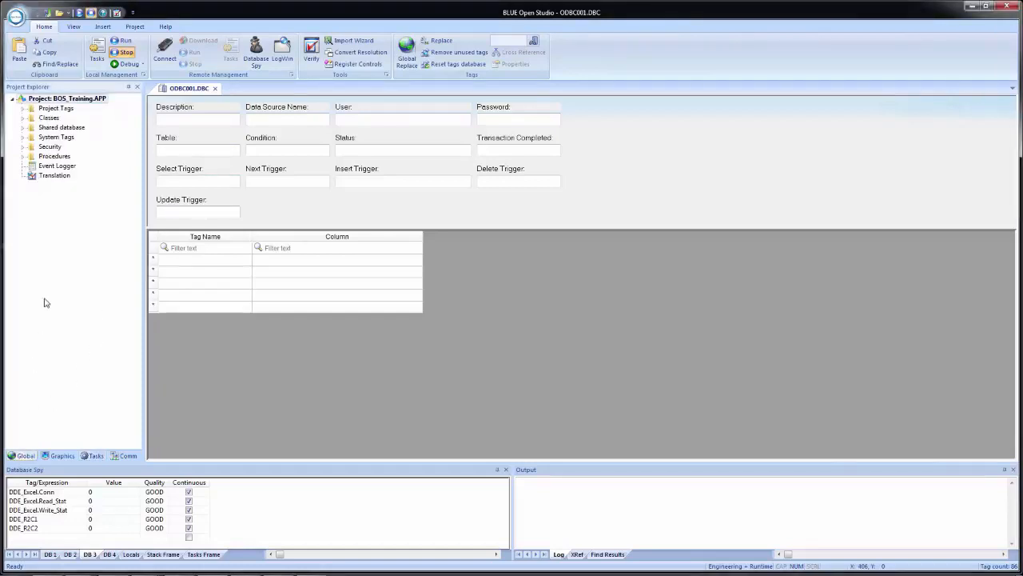
left_click(23, 119)
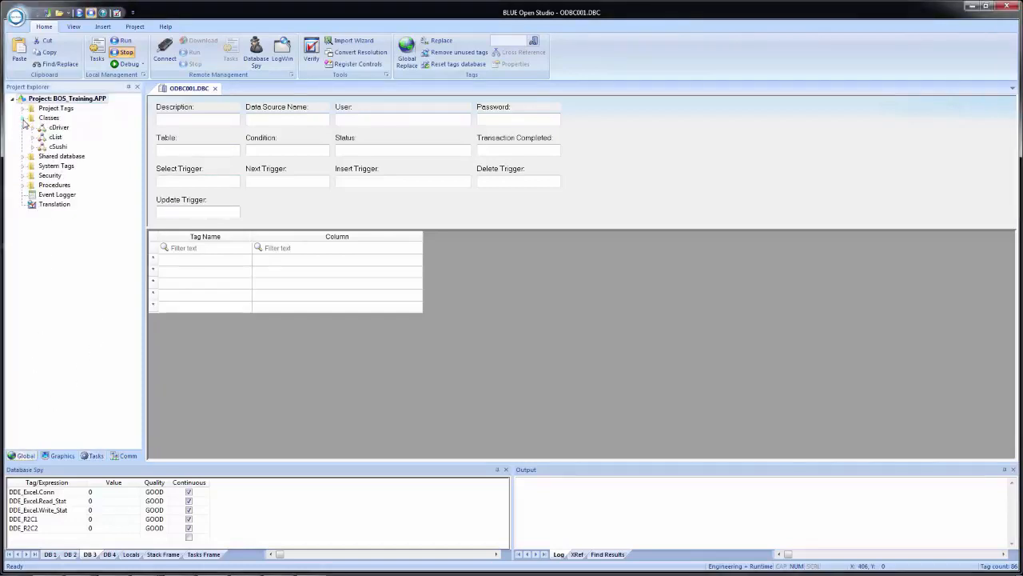
left_click(50, 118)
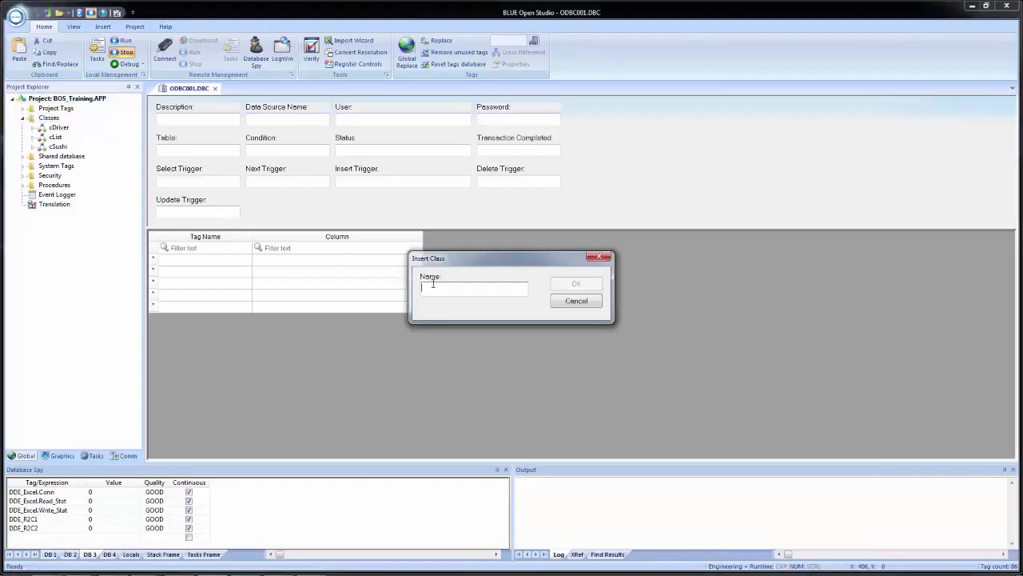
type("c")
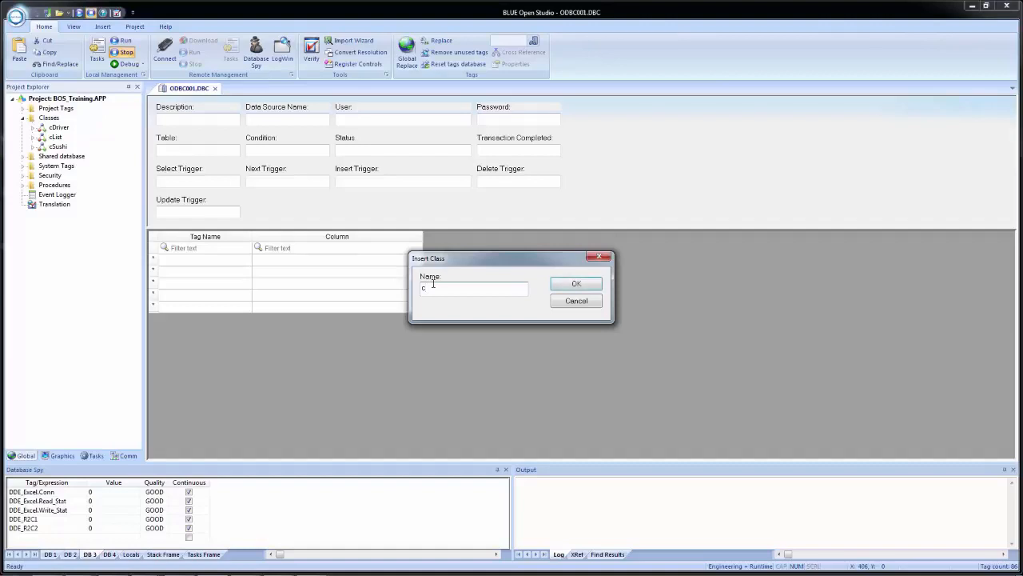
type("ODBC")
key("Return")
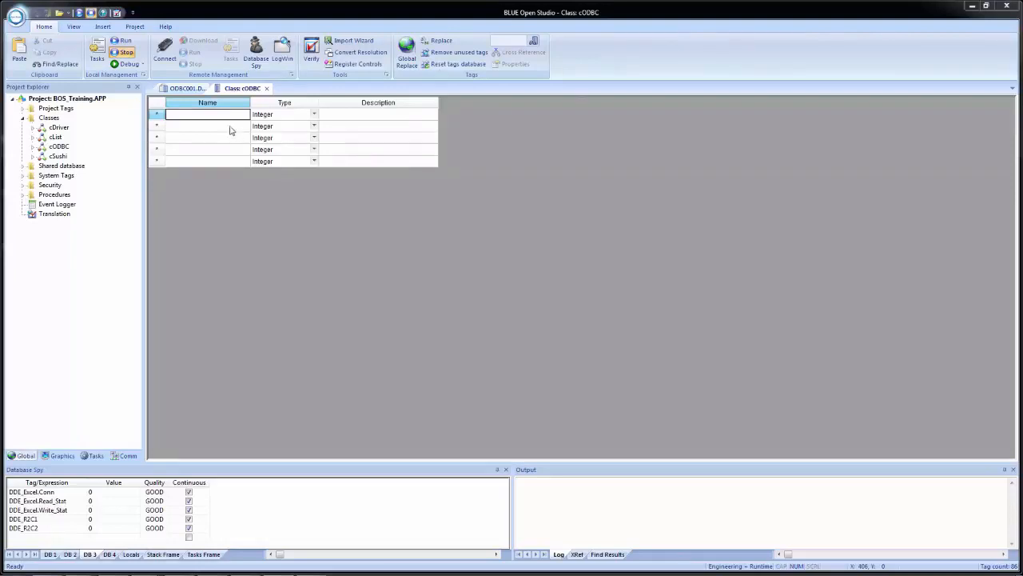
Step: Paste the copied twelve-member list, from ColumnSearch (String) through Column_Real (Real), into the cODBC class and close its sheet
left_click(216, 118)
key("ctrl+v")
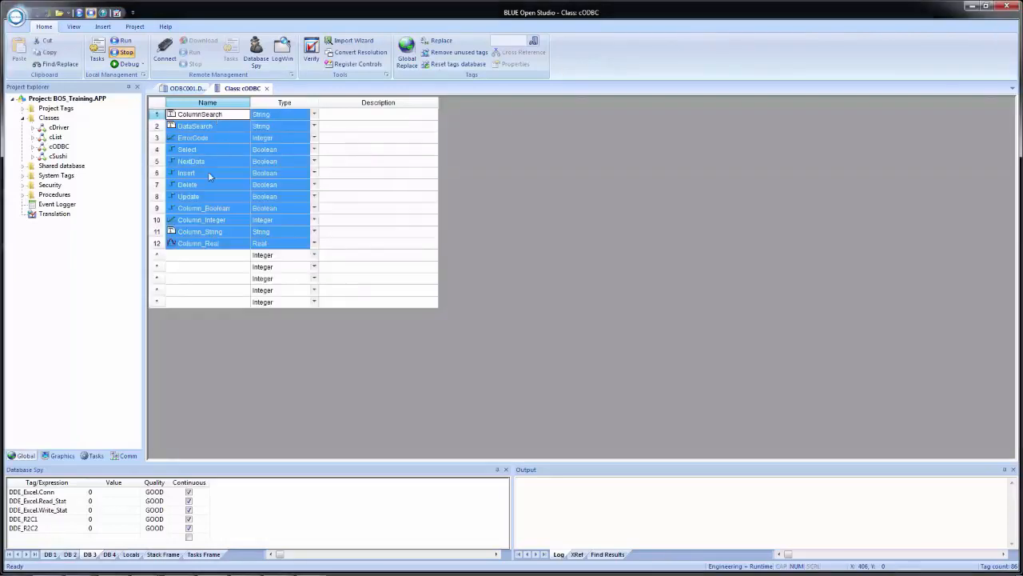
left_click(203, 259)
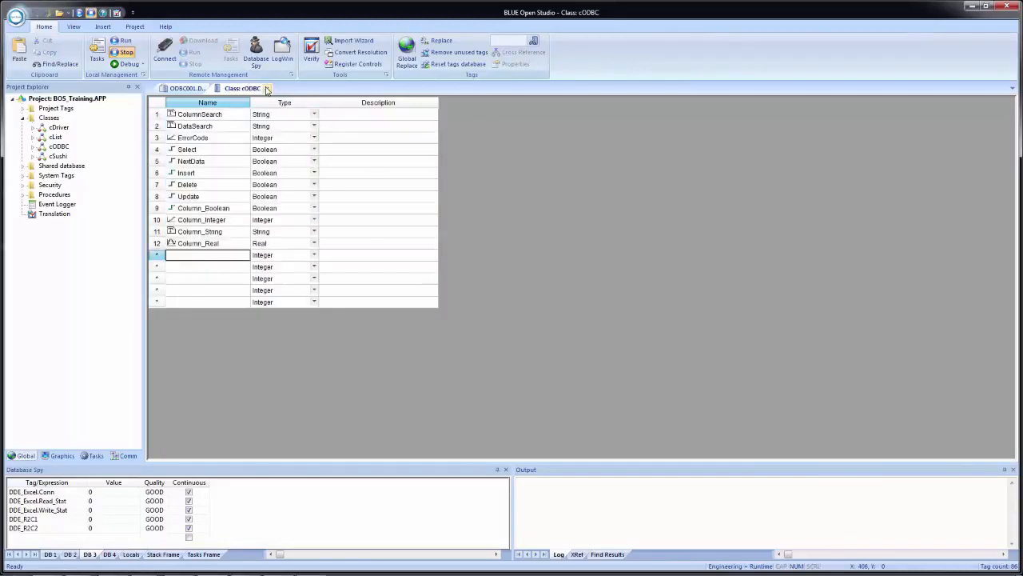
left_click(267, 89)
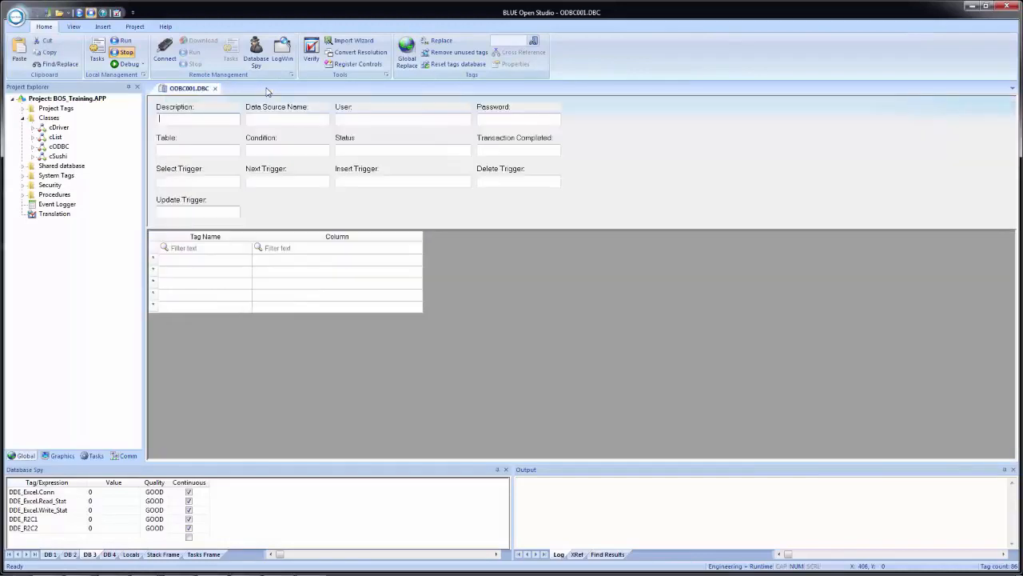
Step: Add a project tag named ODBC of type cODBC in the tags datasheet
double_click(45, 109)
double_click(64, 118)
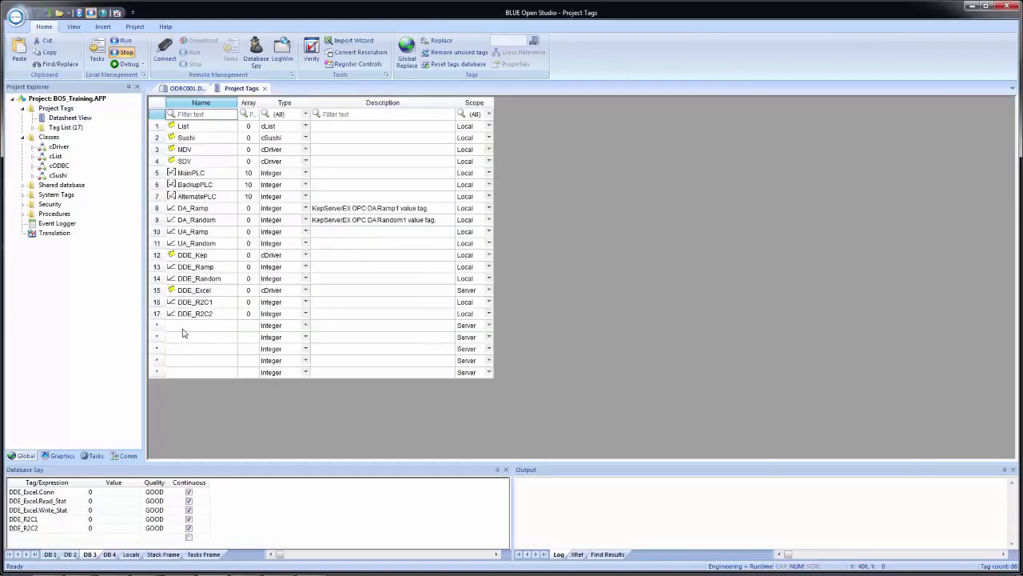
left_click(184, 329)
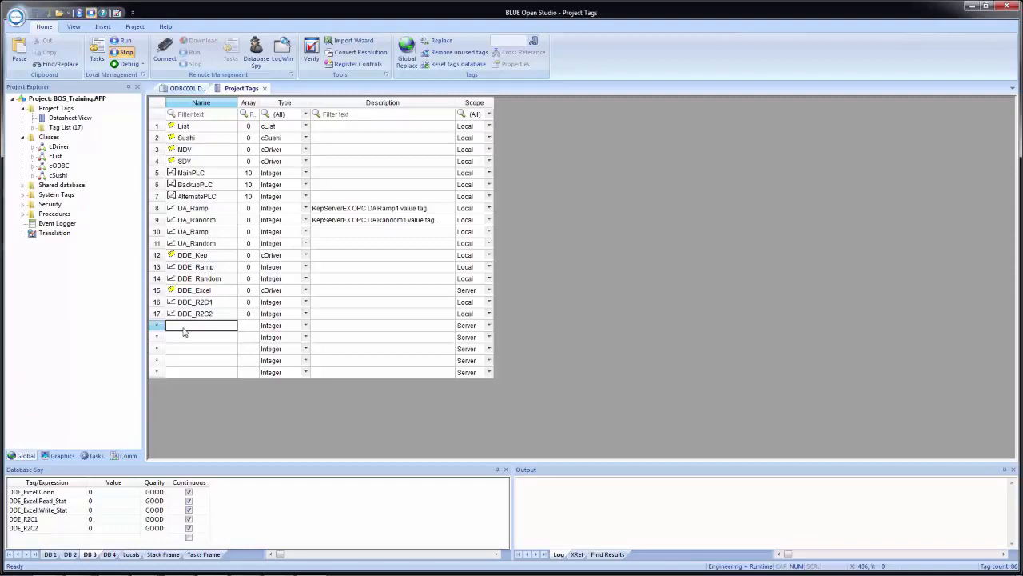
type("DBC")
left_click(282, 328)
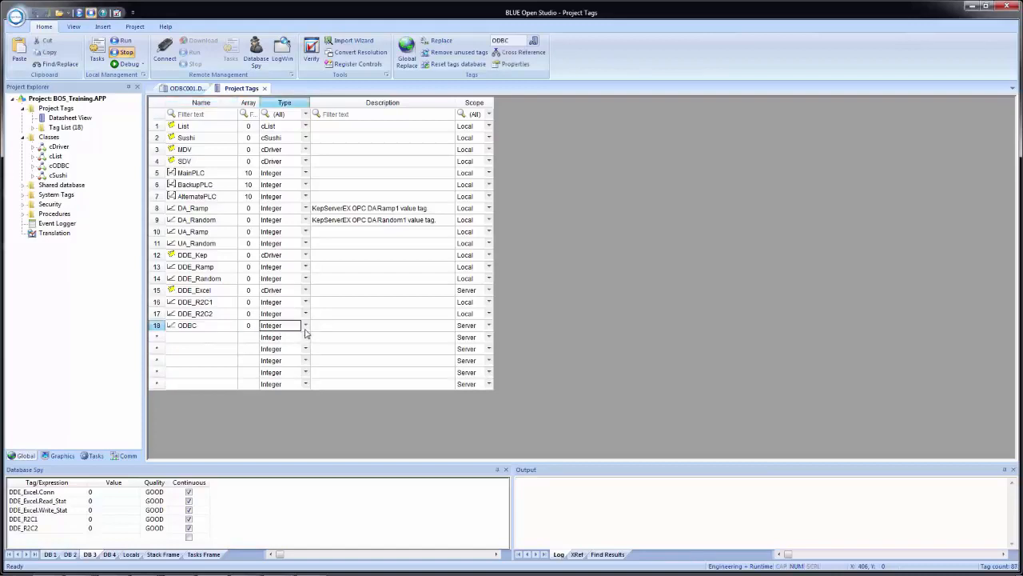
left_click(305, 328)
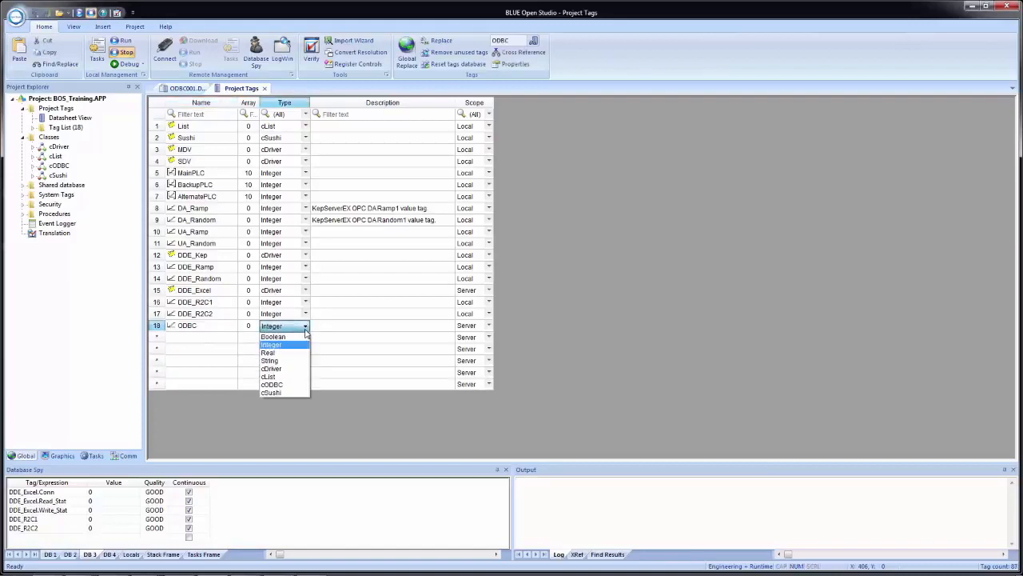
left_click(298, 387)
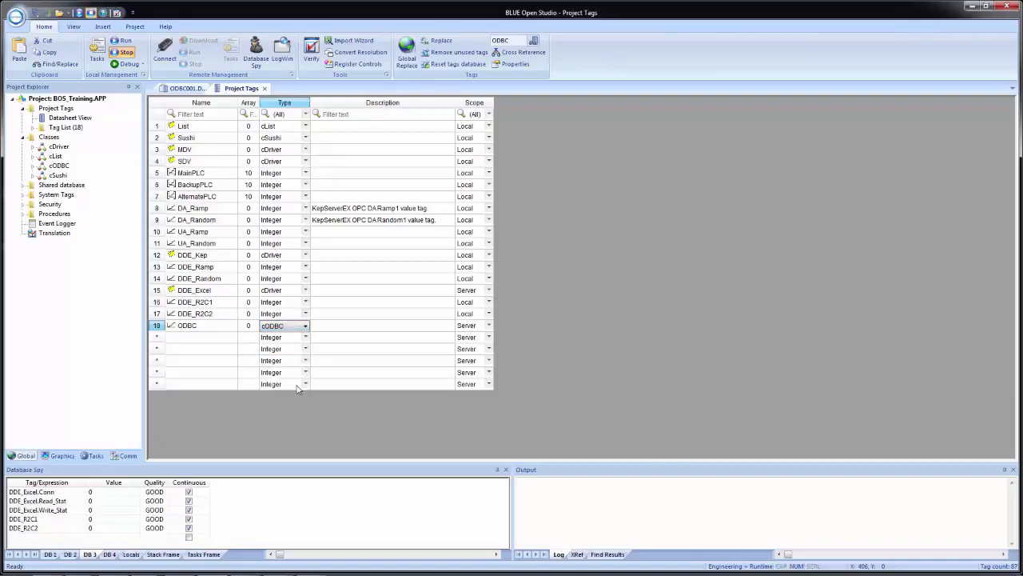
Step: Set the ODBC tag's scope to Local and close the project tags datasheet
left_click(485, 329)
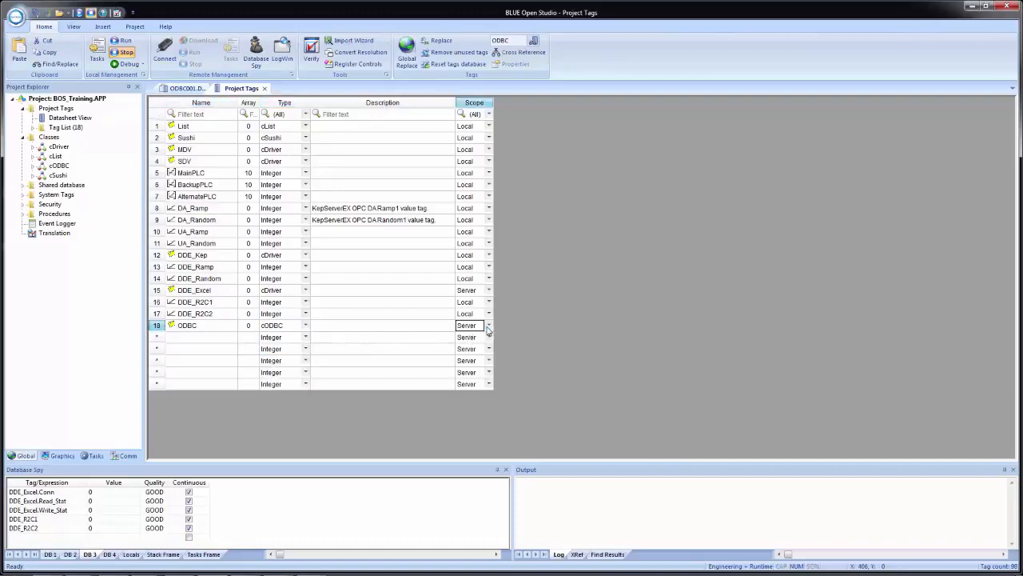
left_click(488, 328)
left_click(476, 337)
left_click(265, 89)
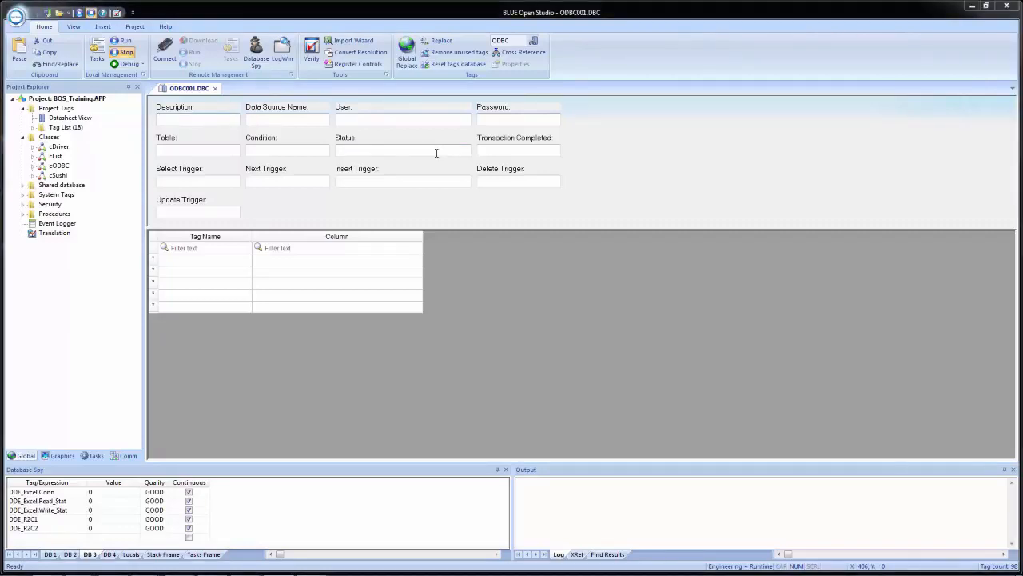
Step: Describe the ODBC sheet as "Training ODBC Excel" and set its data source name to MyDSNExcel
left_click(219, 121)
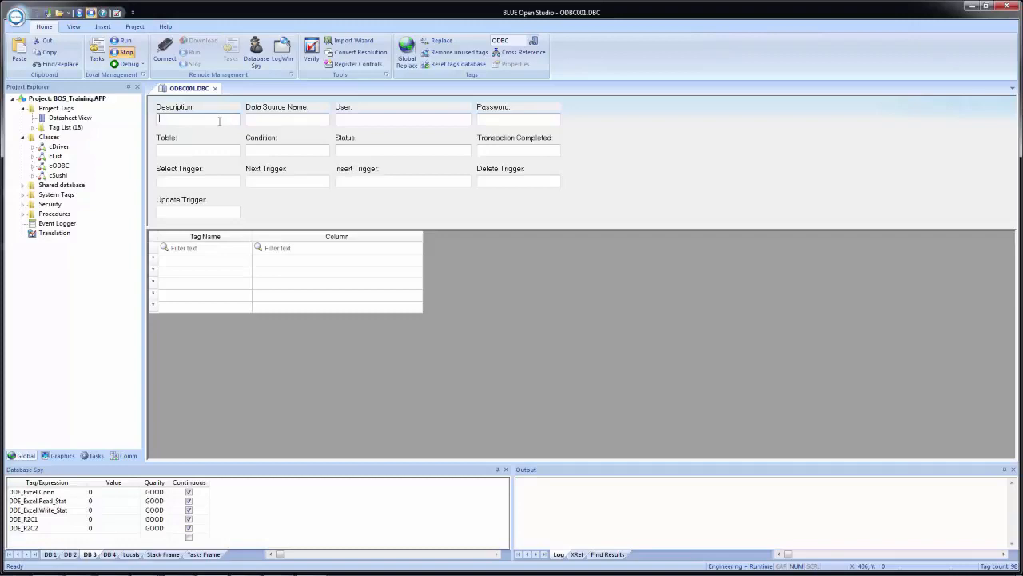
type("Training ODBC Excel")
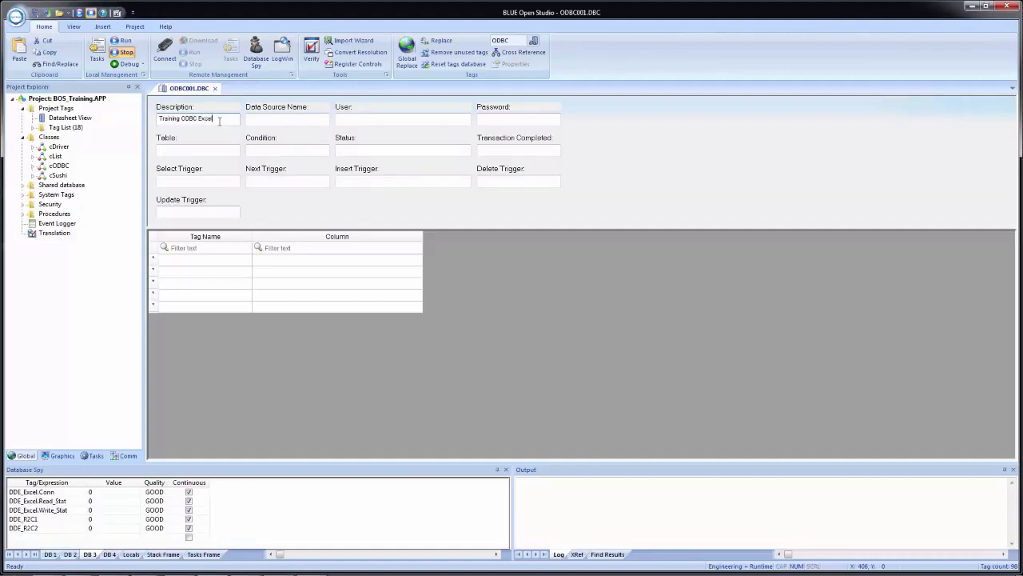
key("Tab")
type("MyDSNExcel")
Step: Examine the sheet name and column headers of ODBC_Demo.xls from the C: drive's BOS_Training folder, then close the workbook and folder window
left_click(188, 150)
key("super+e")
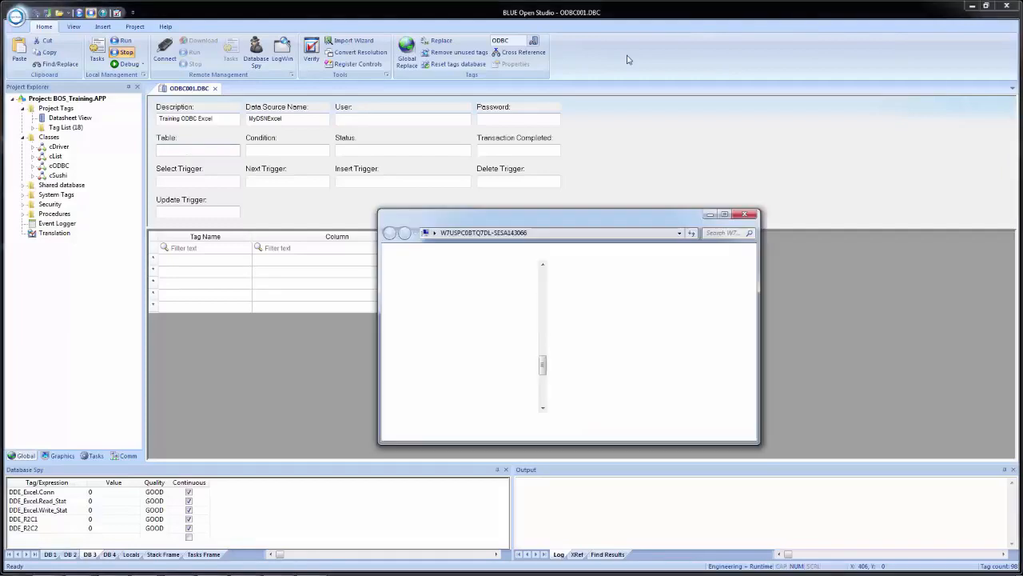
double_click(621, 294)
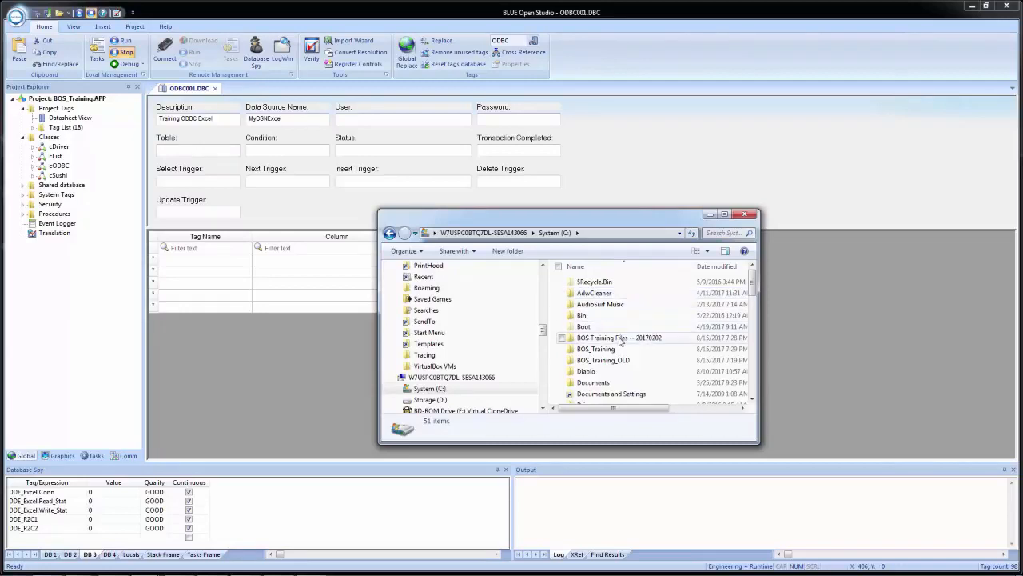
double_click(608, 349)
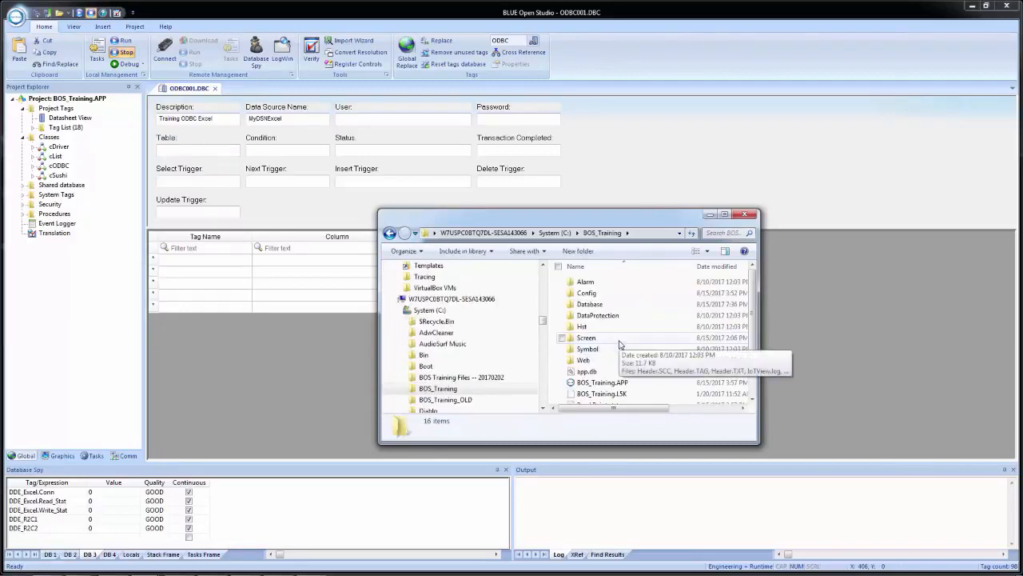
scroll(620, 344, "down", 2)
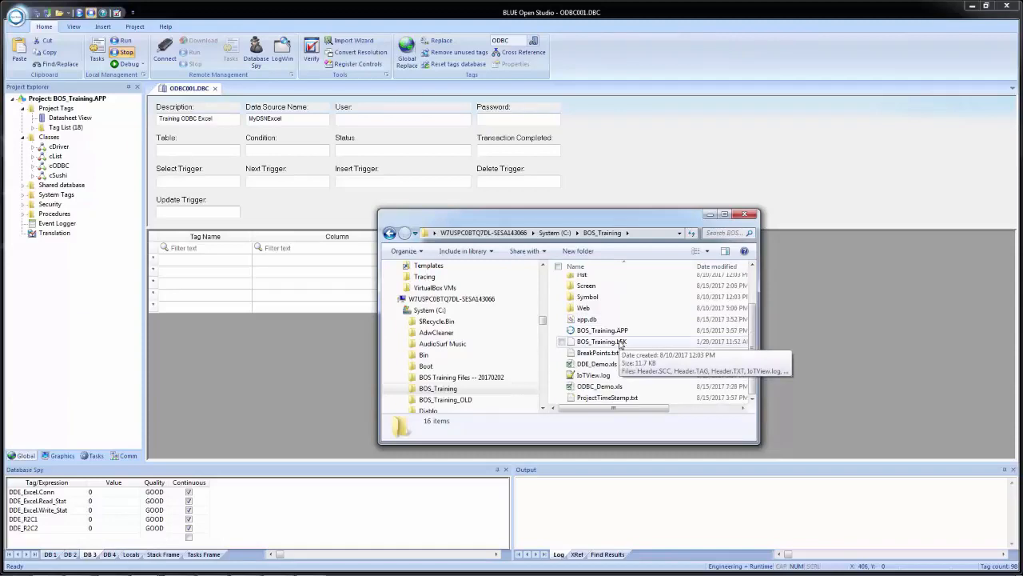
left_click(600, 388)
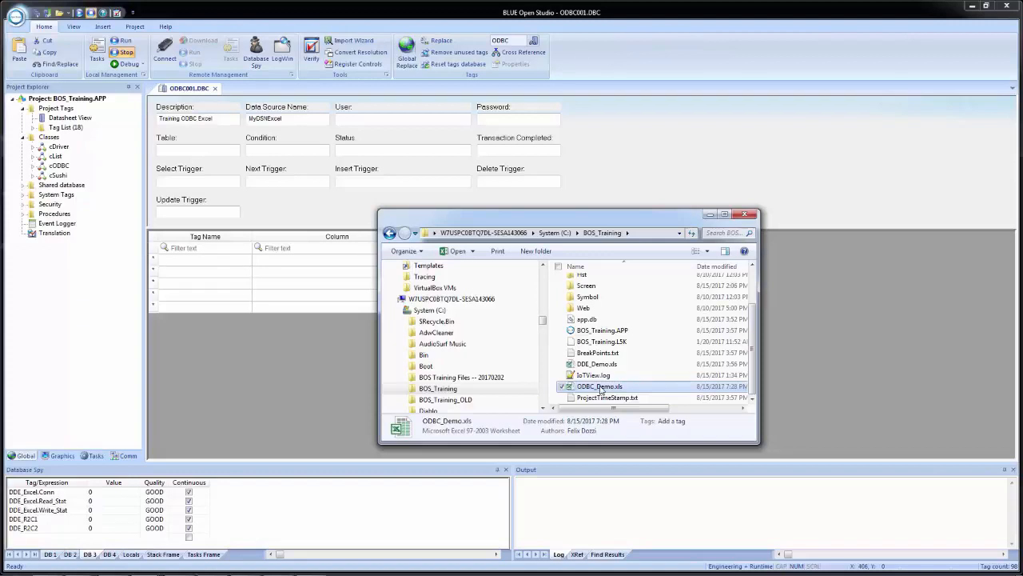
double_click(600, 387)
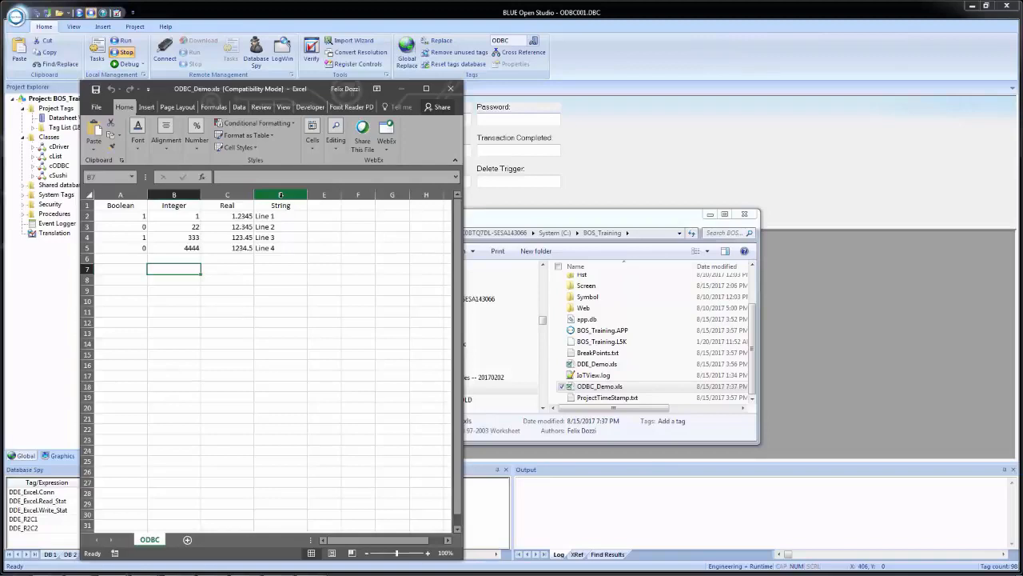
left_click(450, 89)
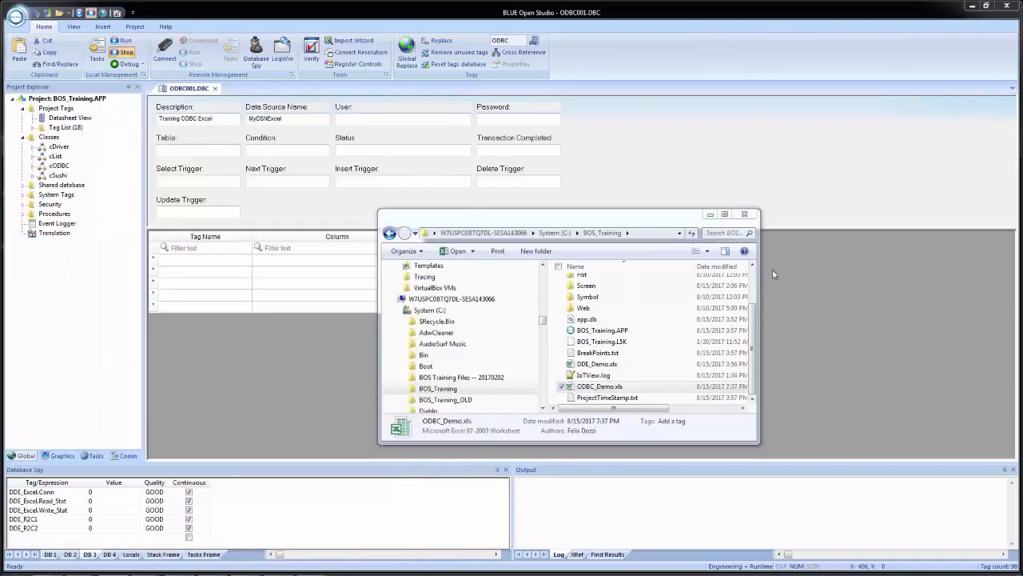
left_click(743, 215)
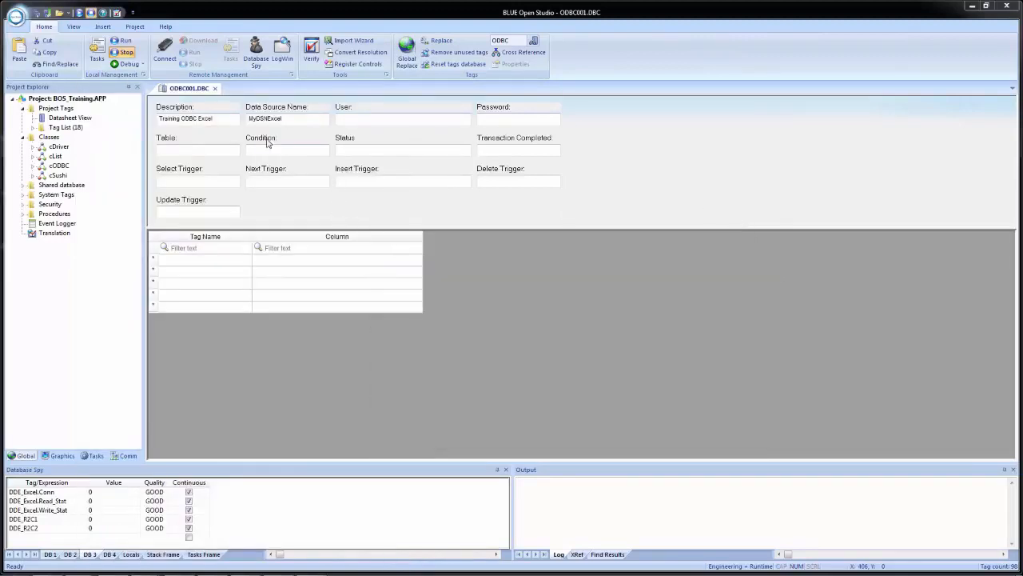
Step: Set the ODBC sheet's table to ODBC$ enclosed in double quotation marks
left_click(203, 151)
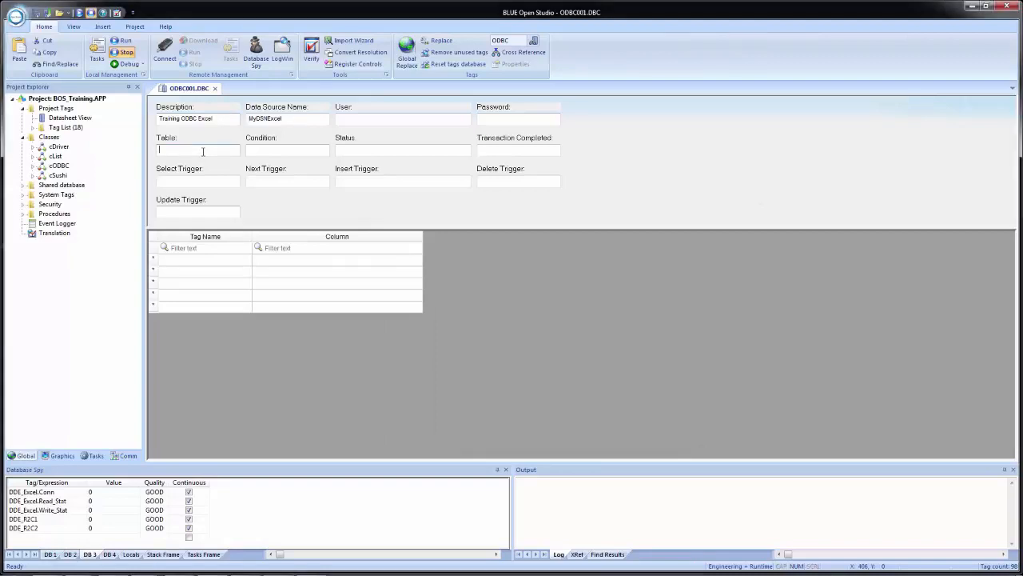
type("ODB")
type("'")
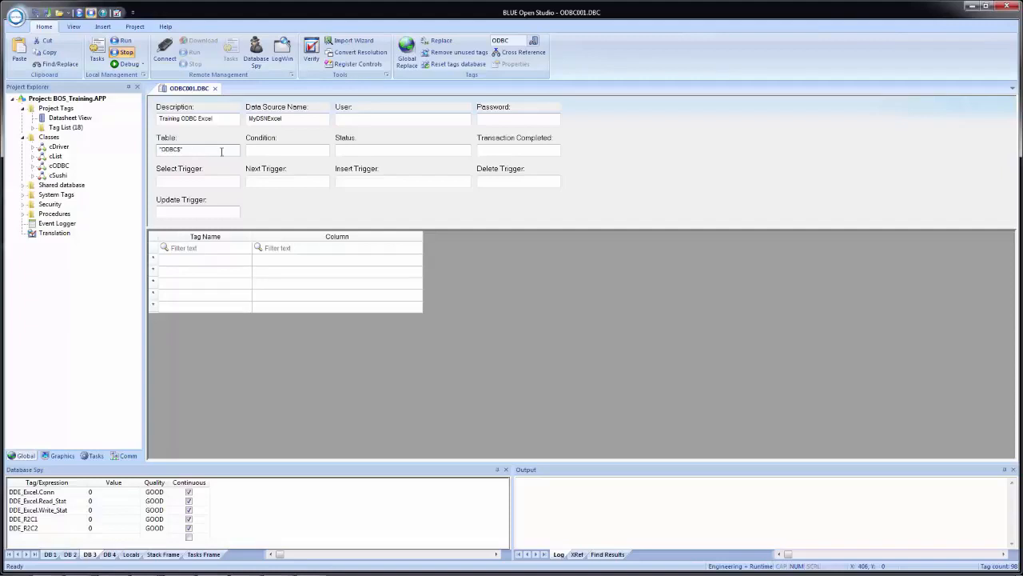
Step: Assign the ErrorCode member of the ODBC class tag to the ODBC sheet's status
right_click(360, 149)
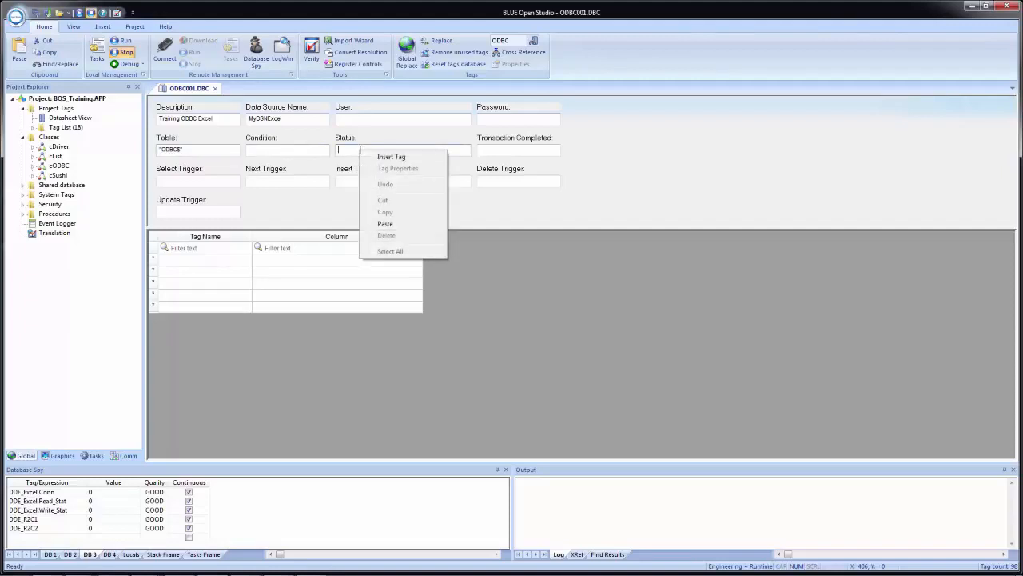
left_click(381, 155)
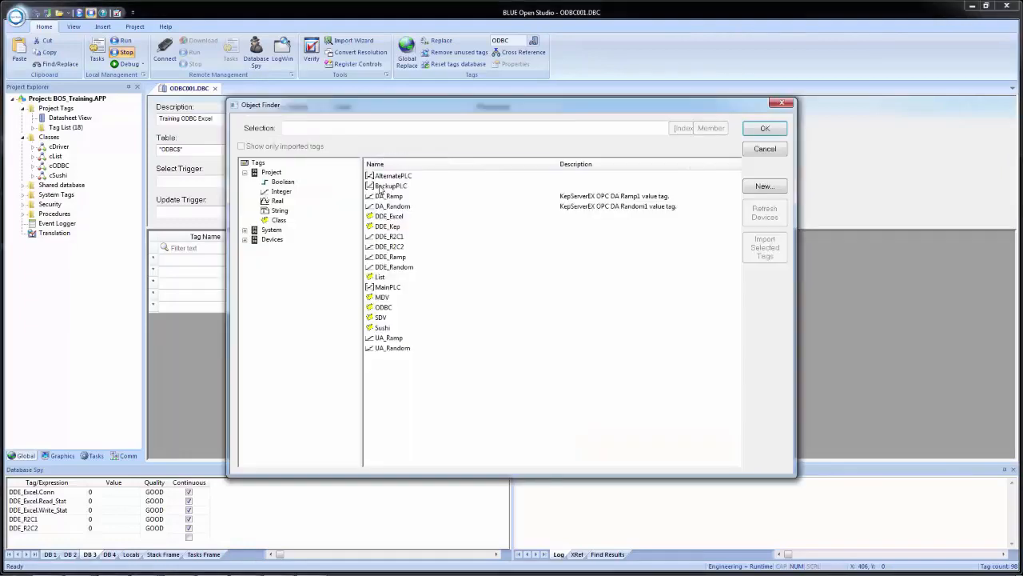
left_click(383, 308)
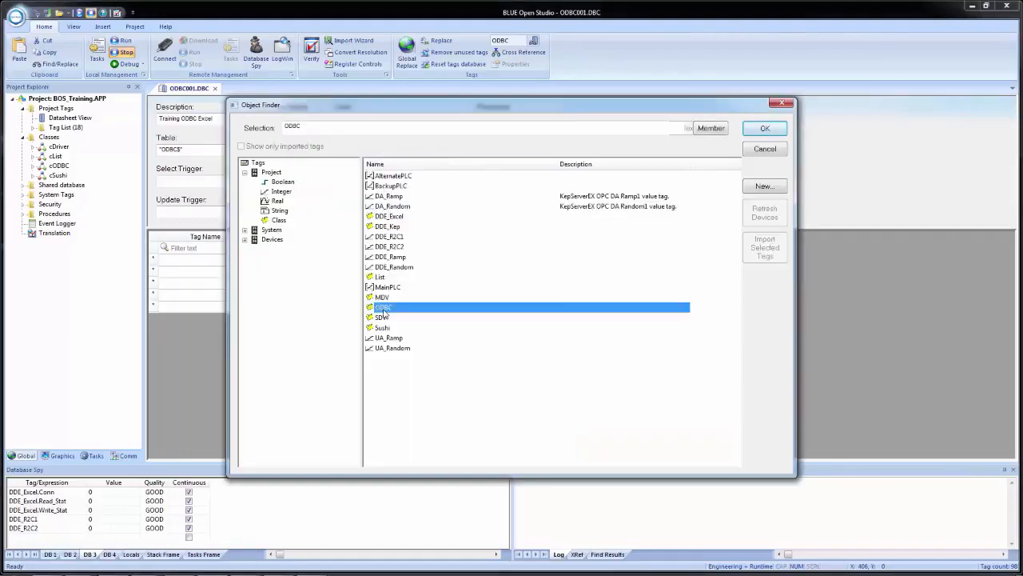
left_click(724, 130)
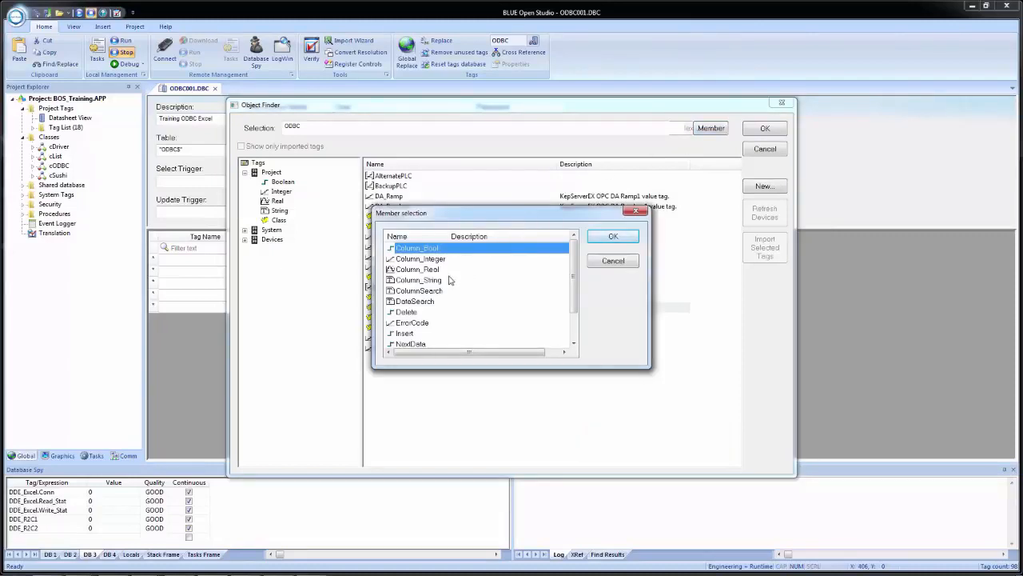
left_click(417, 324)
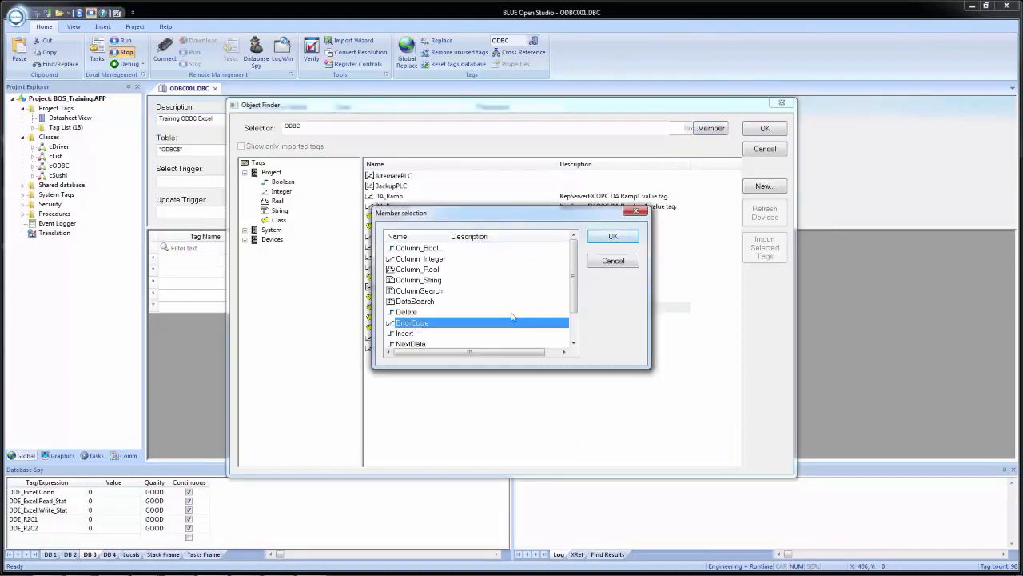
left_click(613, 236)
left_click(765, 128)
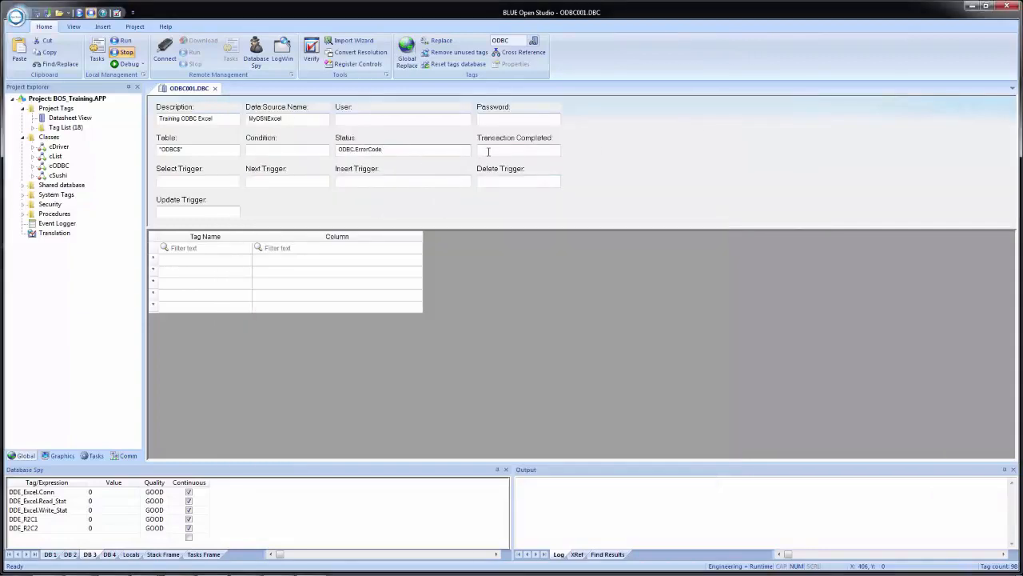
Step: Set the sheet's select trigger to ODBC.Select and its next trigger to ODBC.NextData
left_click(191, 182)
type("ODBC.Sel")
type("ec")
type("ODBC.Nex")
type("tData")
key("Tab")
Step: Set the sheet's insert trigger to ODBC.Insert and its delete trigger to ODBC.Delete
type("ODBC.Inser")
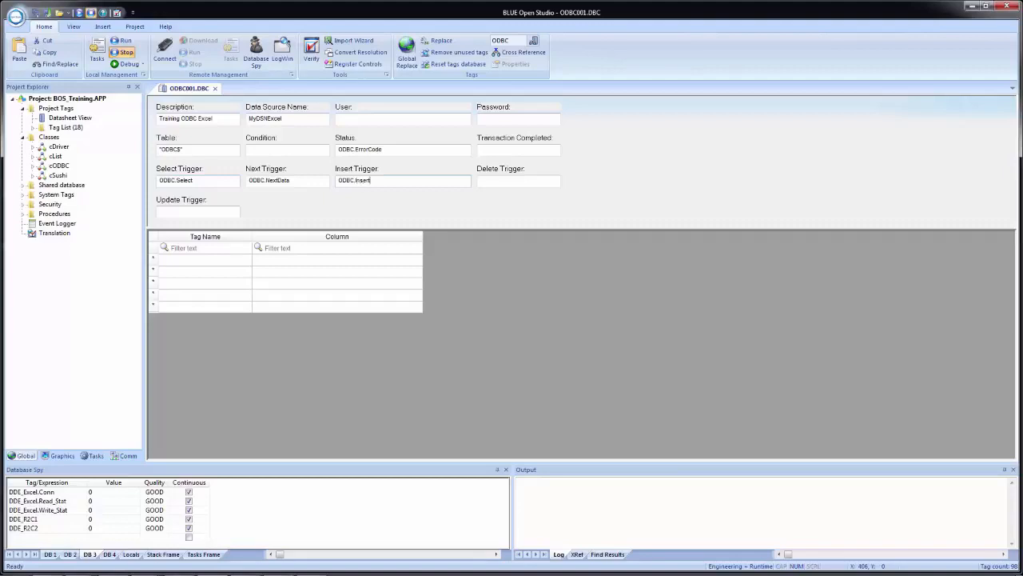
type("t")
key("Tab")
type("ODBC.Delete")
key("Tab")
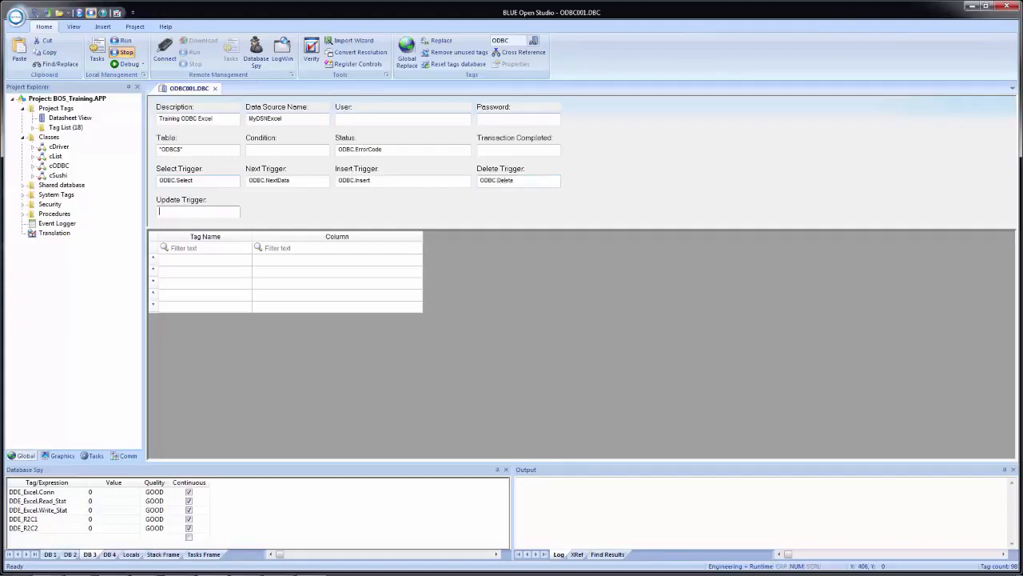
Step: Set the sheet's update trigger to ODBC.Update, correcting any misspelling of the member name
type("ODBC.Uppdate")
key("Return")
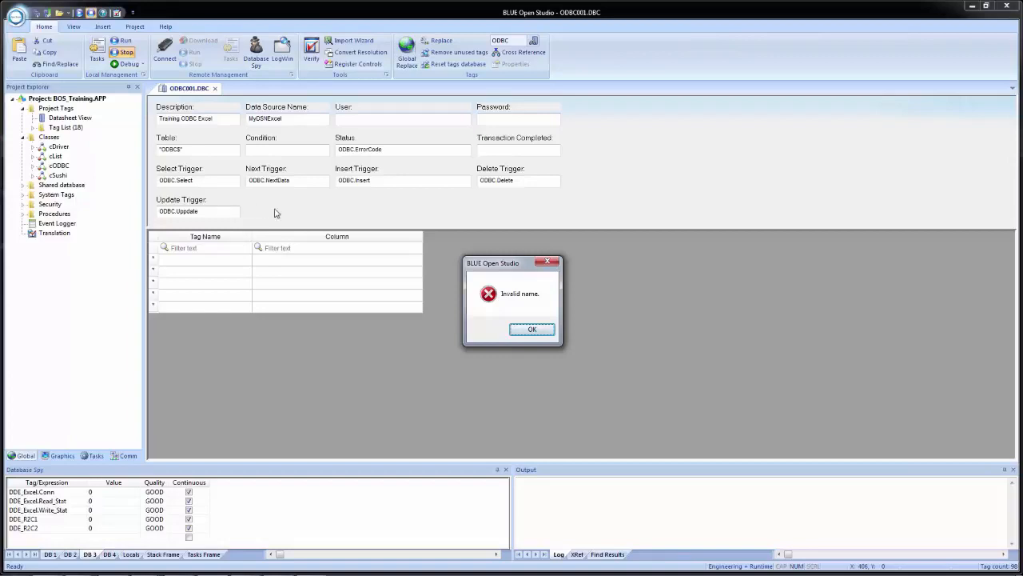
left_click(531, 333)
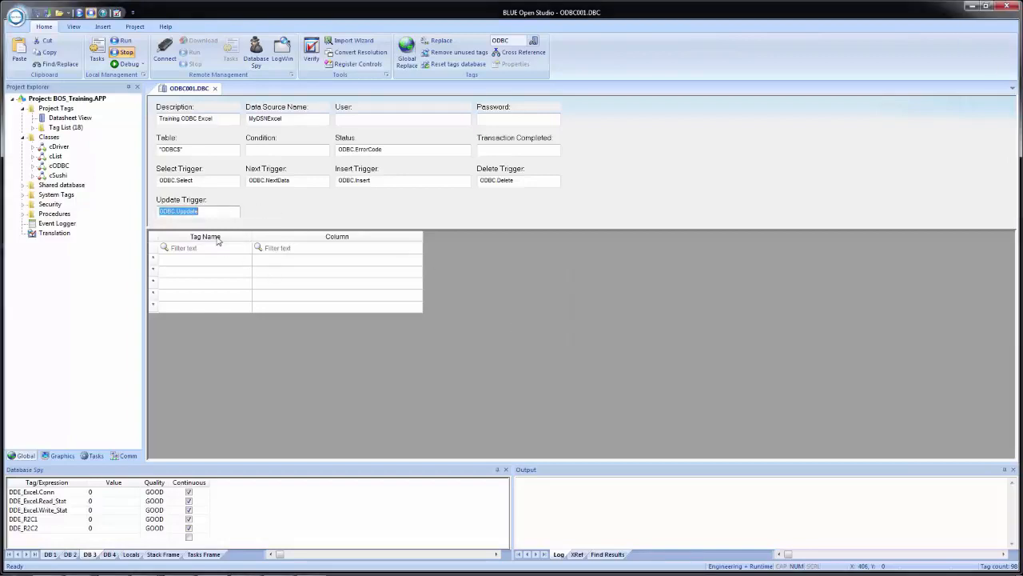
left_click(185, 212)
key("BackSpace")
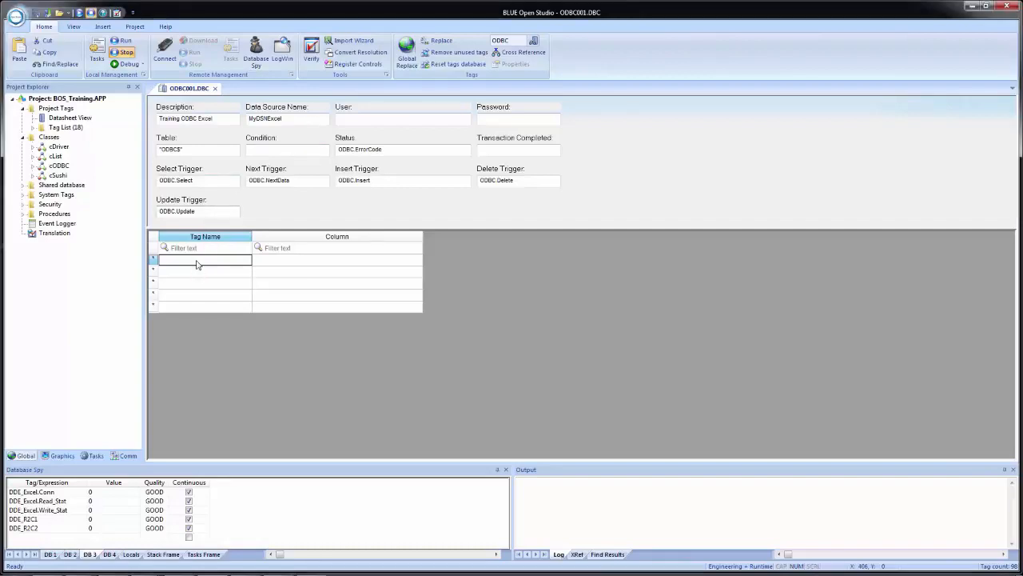
Step: Paste the ODBC.Column_Boolean, Column_Integer, Column_Real and Column_String tags into the sheet's tag list and map the first to column Boolean
type("ODBC.Column_Boolean ODBC.Column_Integer ODBC.Column_Real ODBC.Column_String")
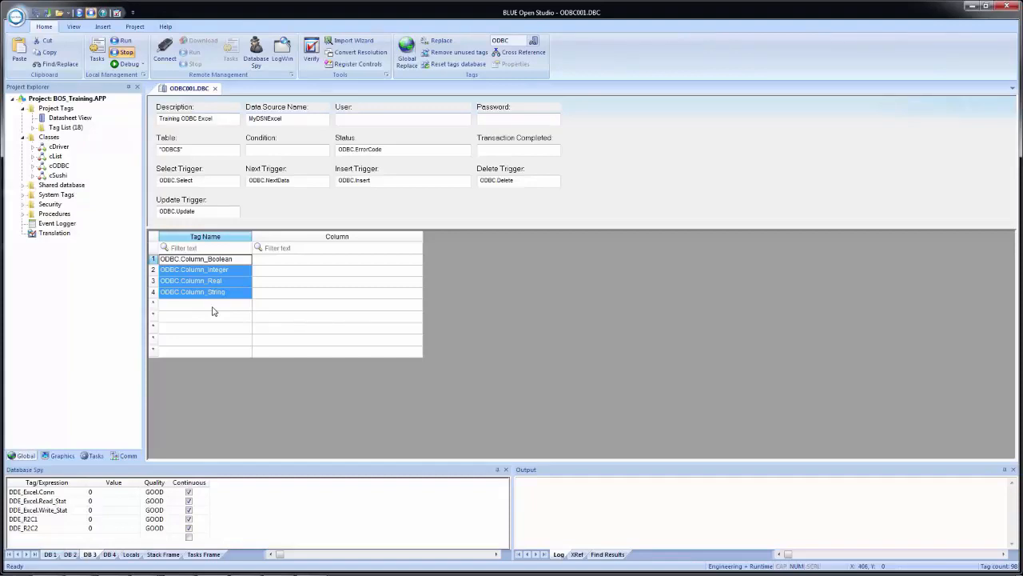
left_click(301, 261)
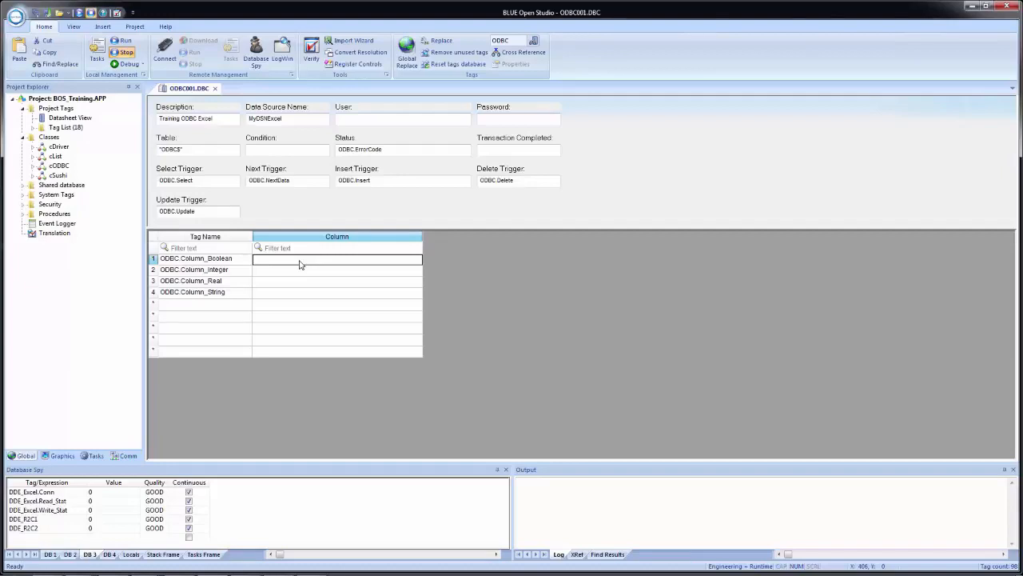
type("B")
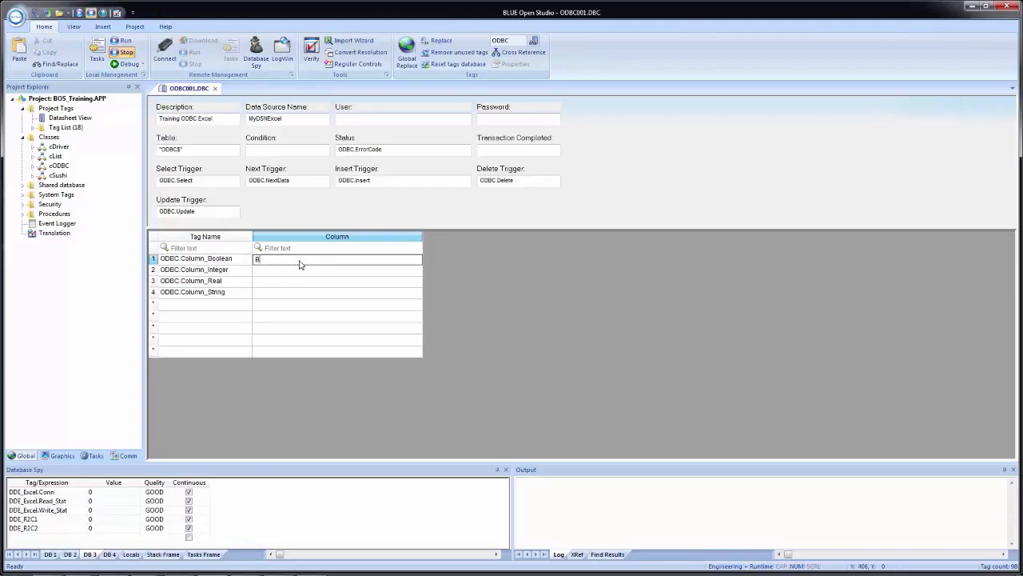
type("oolean")
key("Tab")
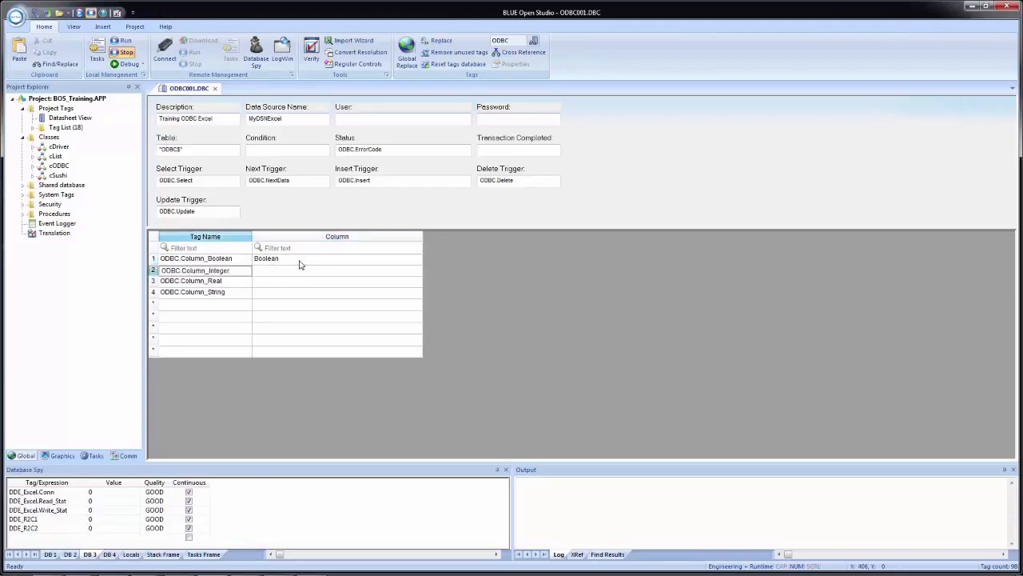
Step: Map the remaining three tags, in order, to the workbook columns Integer, Real and String
key("Tab")
type("Integer")
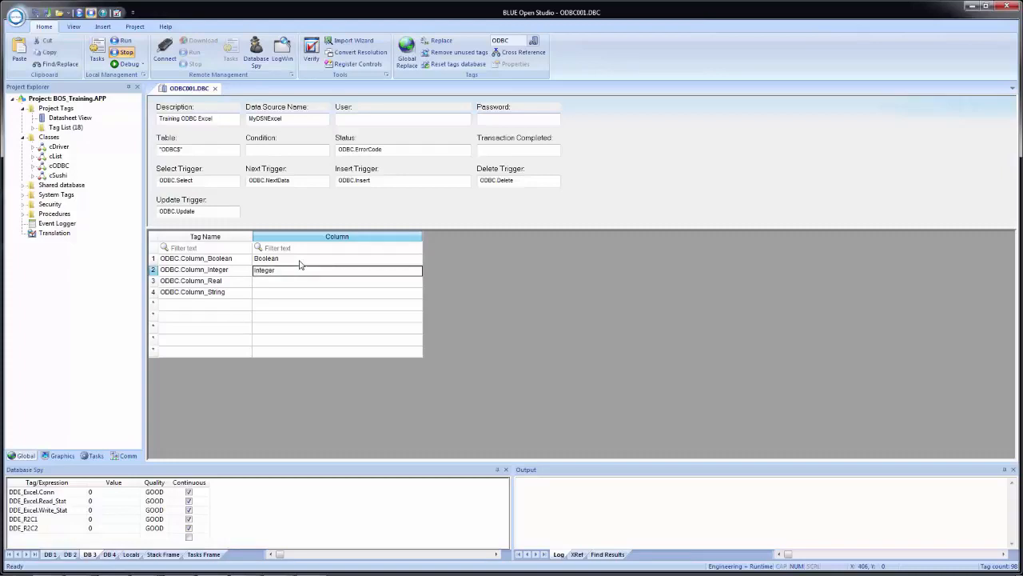
key("Return")
type("Real")
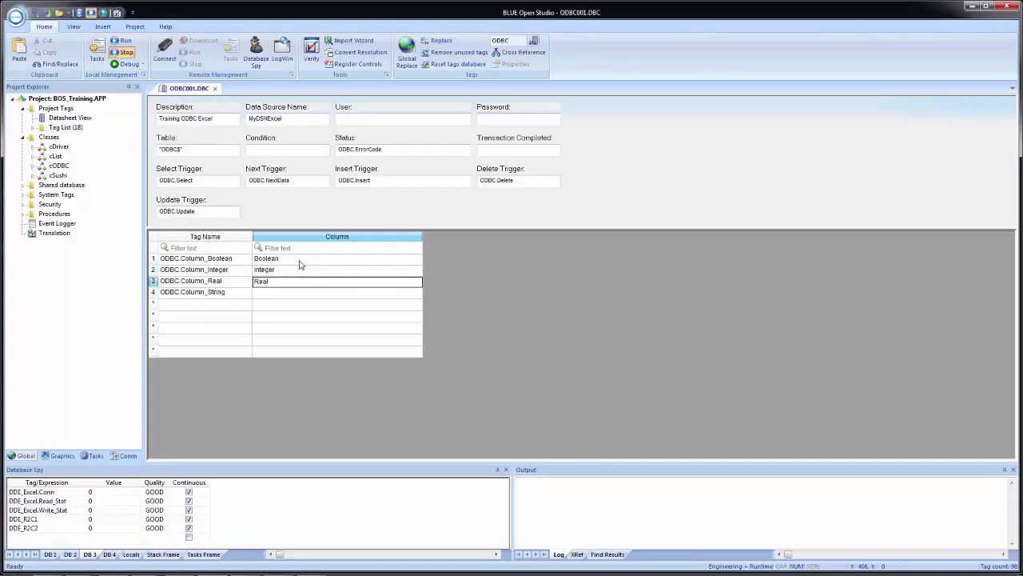
key("Return")
type("String")
key("Return")
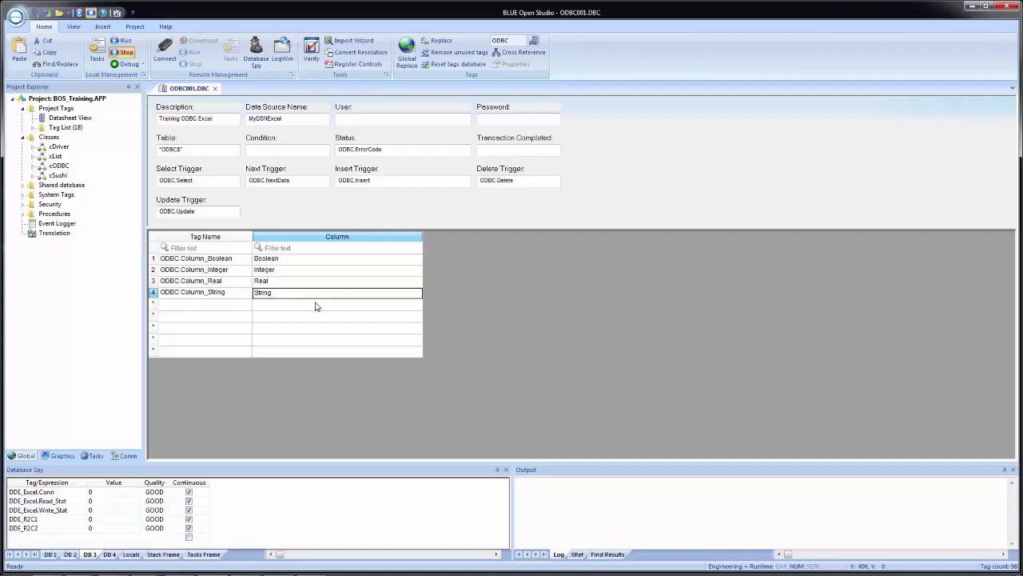
Step: Enter the sheet's condition as {ODBC.ColumnSearch}={}, with the second pair of braces left empty
left_click(285, 150)
type("0=0")
key("Home")
key("Delete")
type("{ODBC.ColumnSearch")
right_click(281, 154)
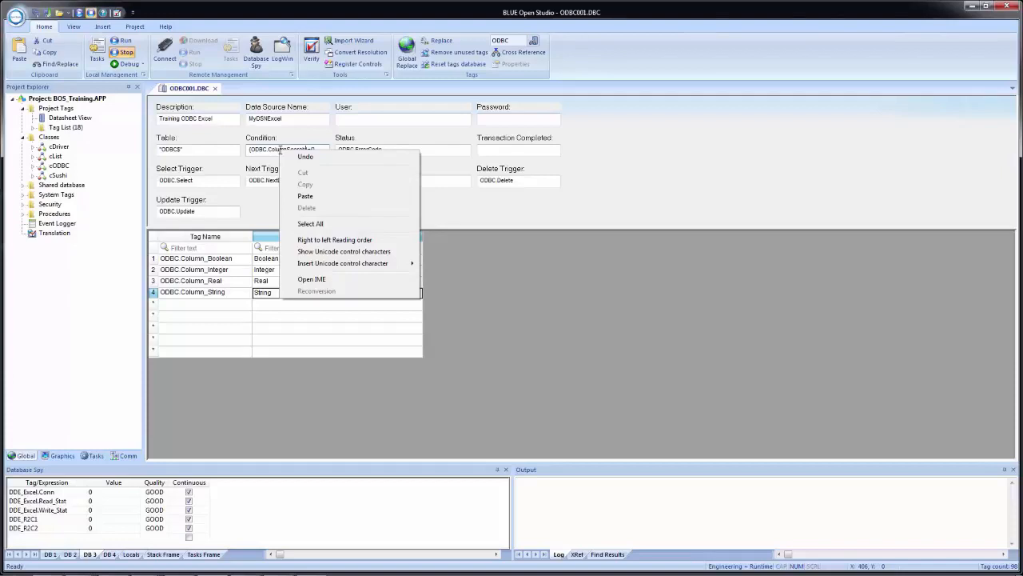
key("Escape")
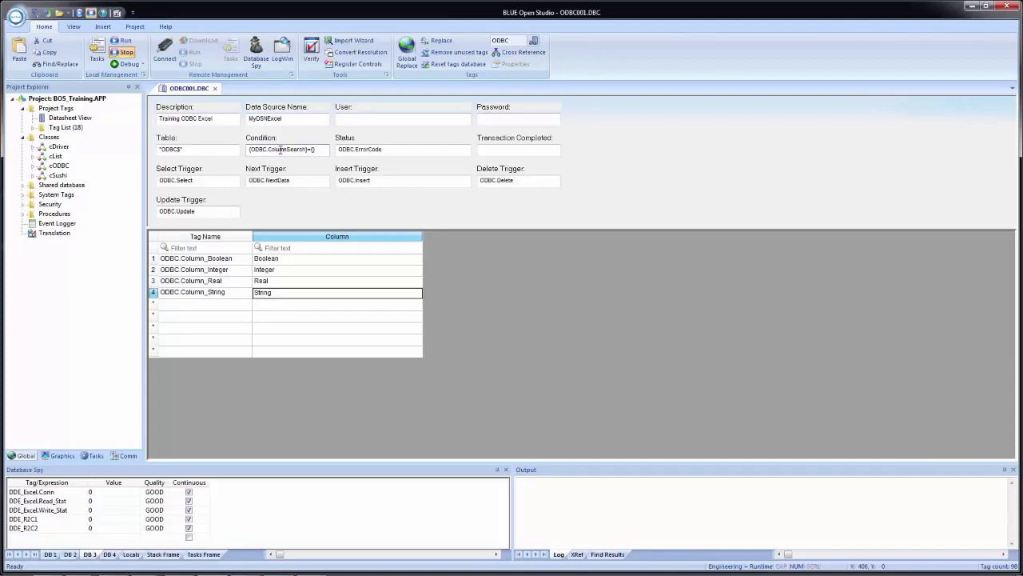
Step: Complete the condition by filling the empty second pair of braces with ODBC.DataSearch
type("ODBC.DataSearch]")
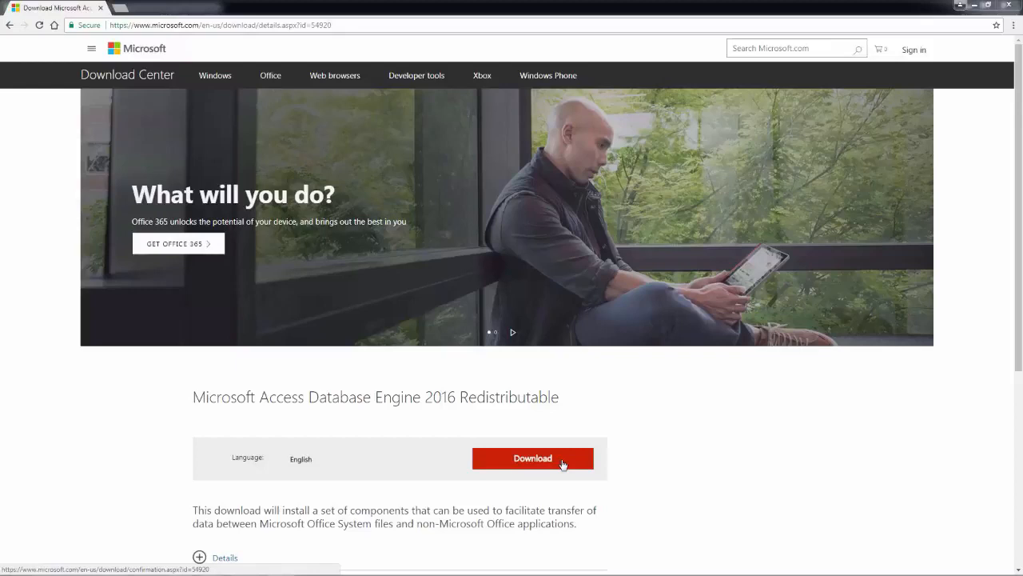
Step: In the browser, open the download choices for Microsoft Access Database Engine 2016 Redistributable and select AccessDatabaseEngine.exe
left_click(562, 462)
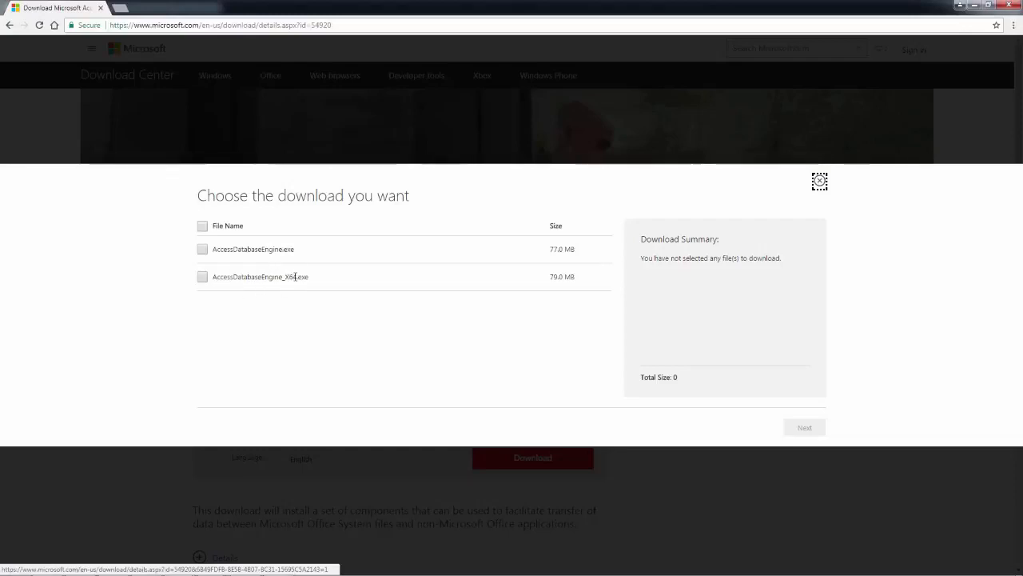
left_click(203, 249)
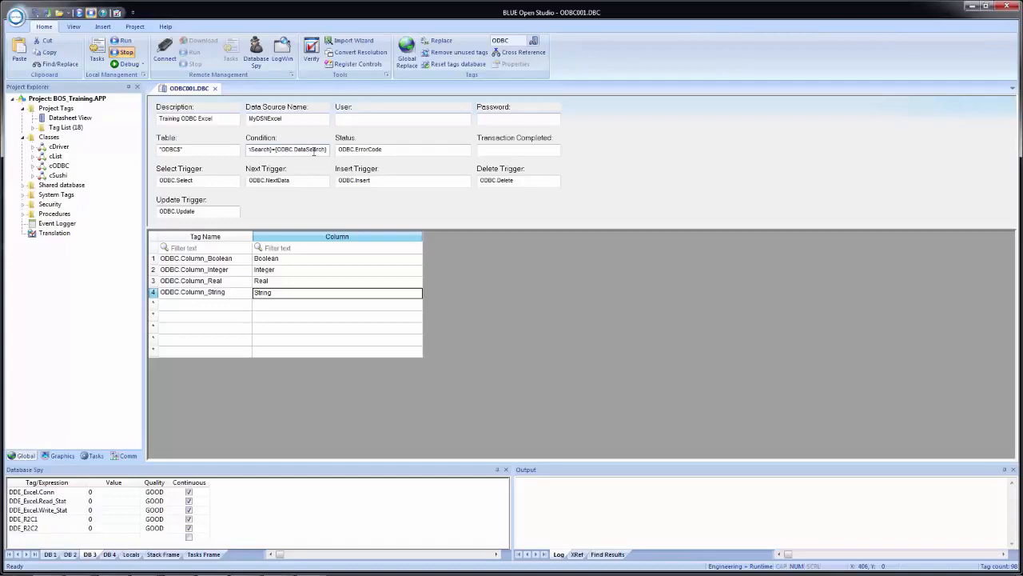
Step: Open the Windows ODBC Data Source Administrator and add a user data source using the Driver do Microsoft Excel(*.xls)
key("super")
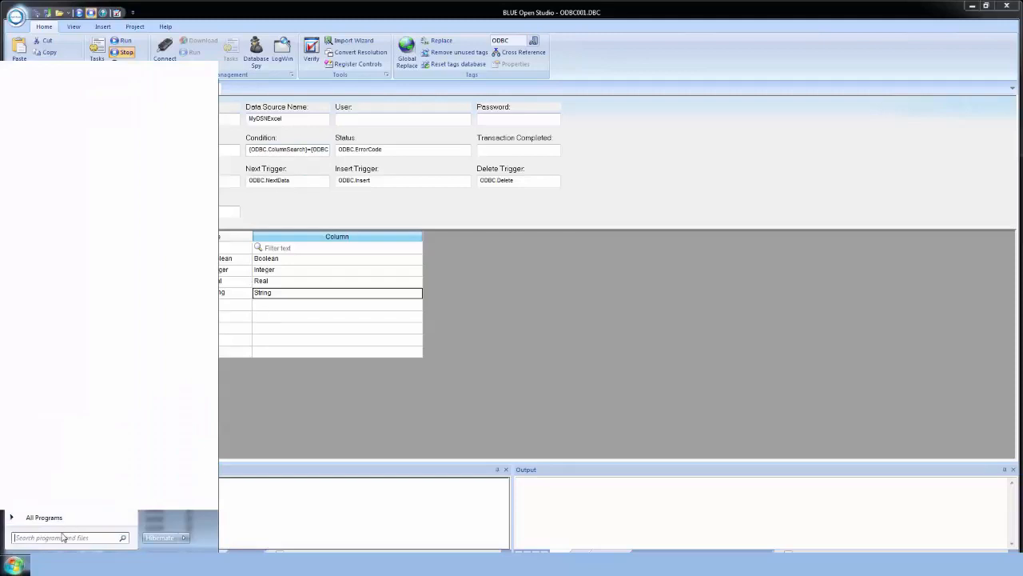
left_click(67, 540)
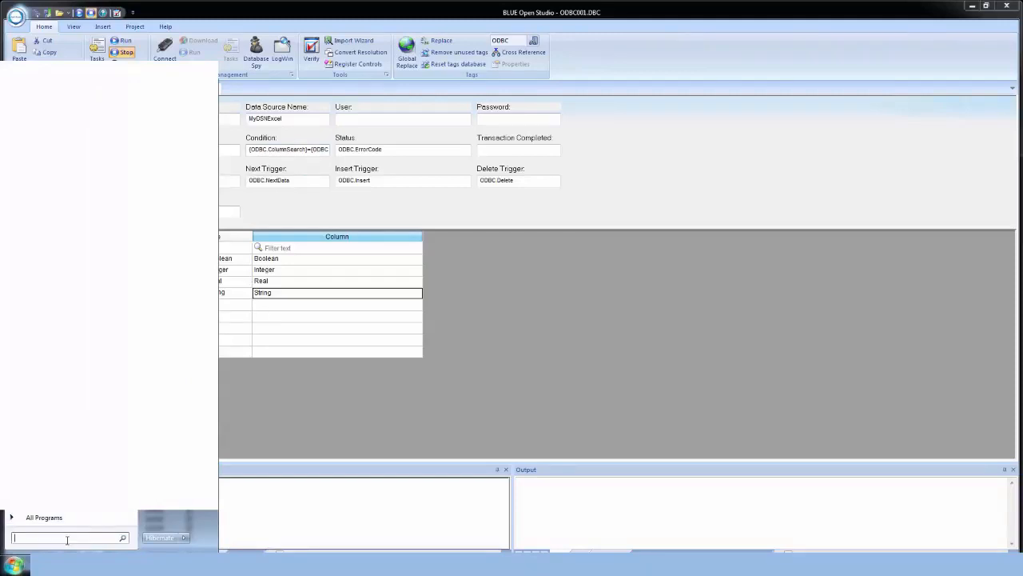
type("odbc")
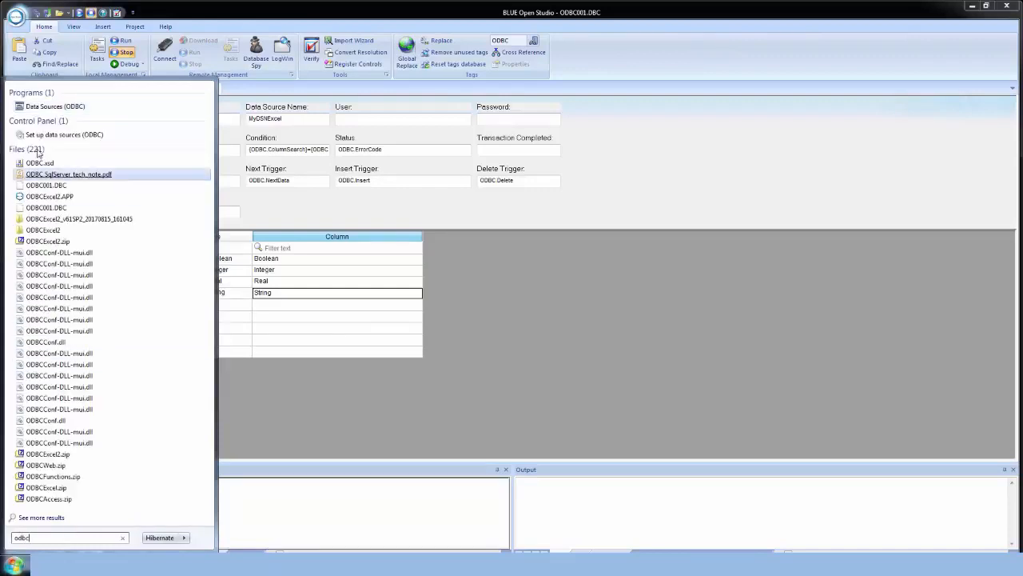
left_click(48, 106)
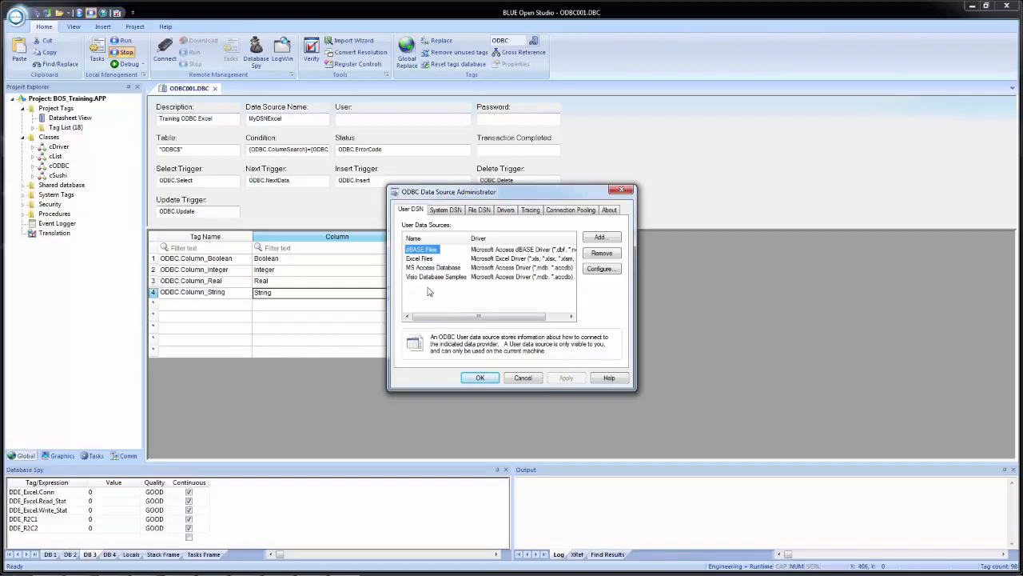
left_click(602, 240)
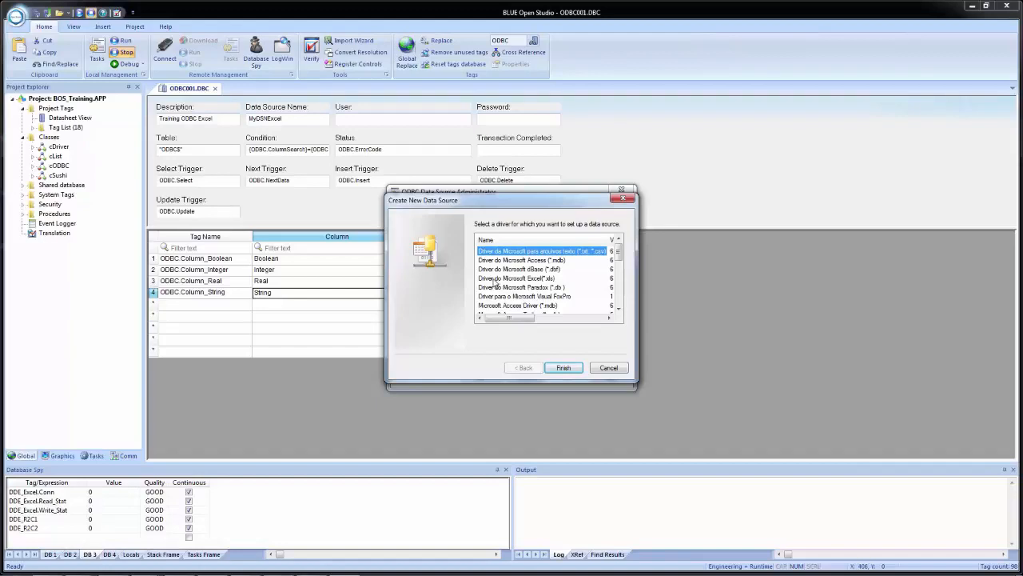
left_click(512, 279)
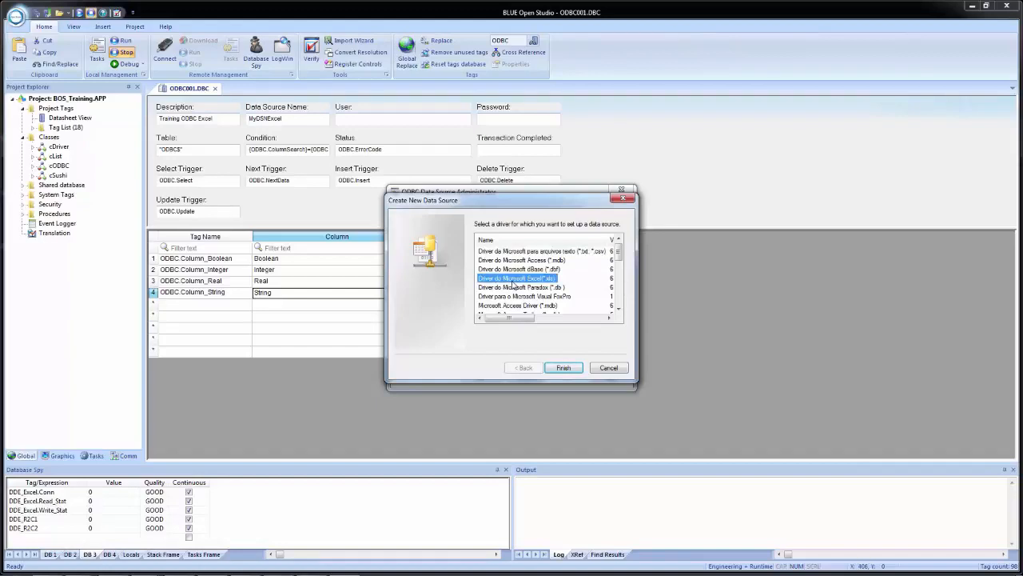
left_click(562, 368)
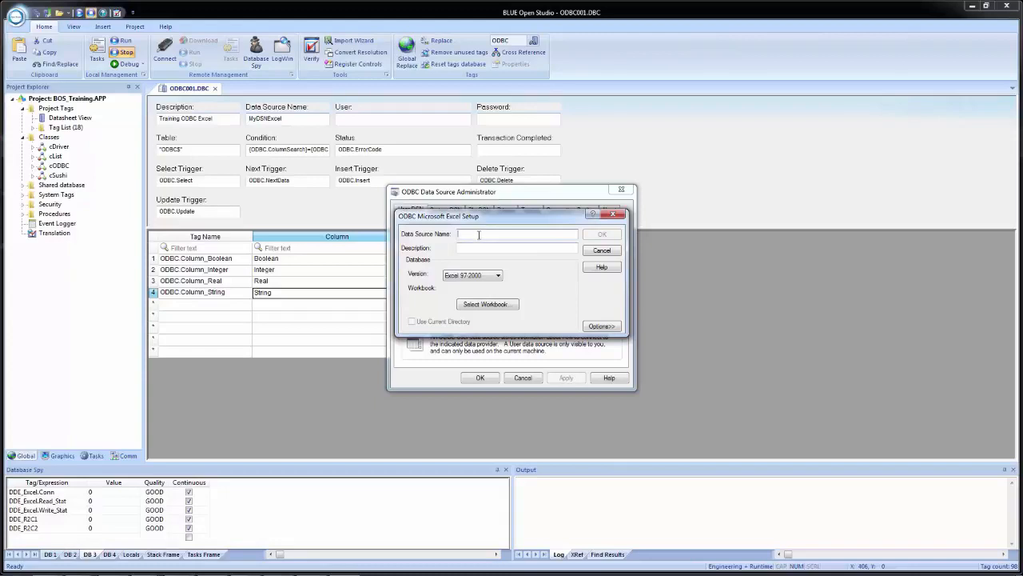
Step: Name the data source MyDSNExcel and link it to the workbook C:\BOS_Training\ODBC_Demo.xls with read-only turned off
type("MyDSNExcel")
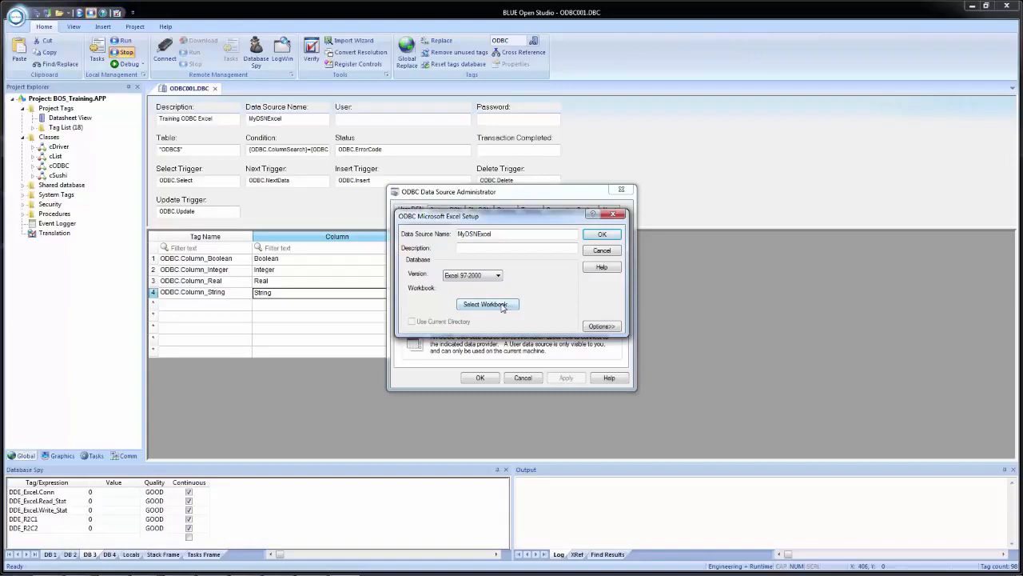
left_click(486, 305)
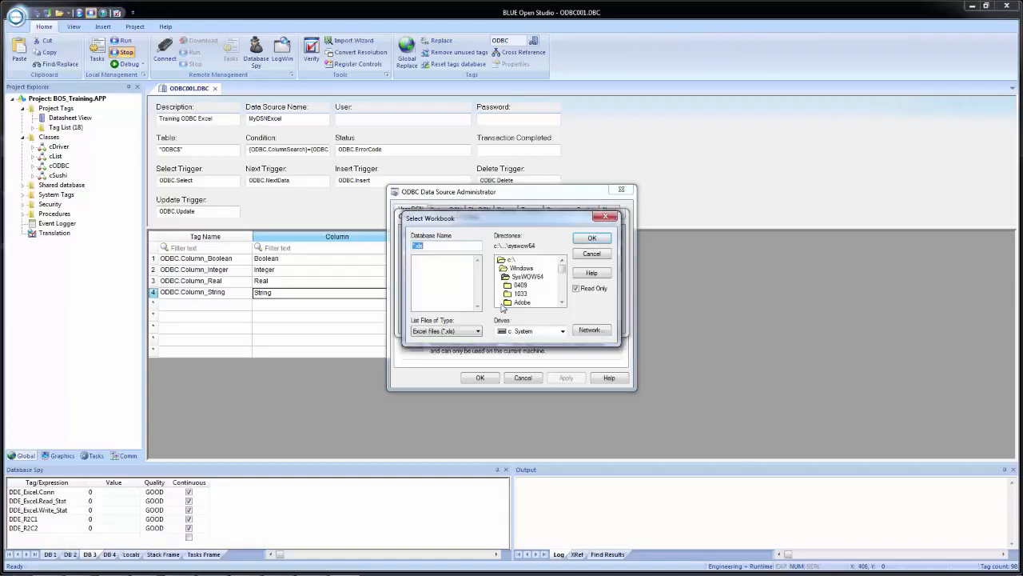
double_click(508, 260)
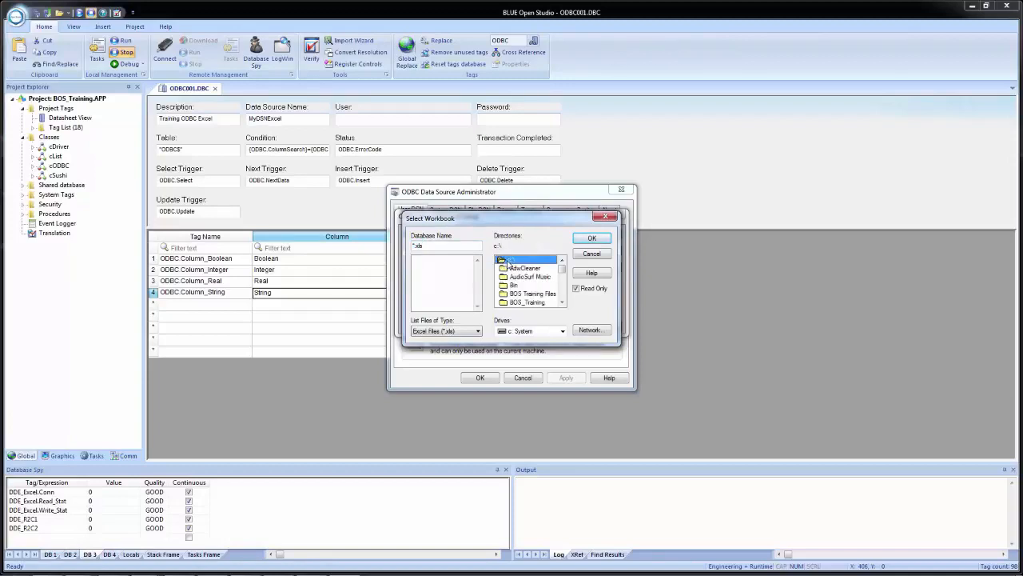
double_click(531, 303)
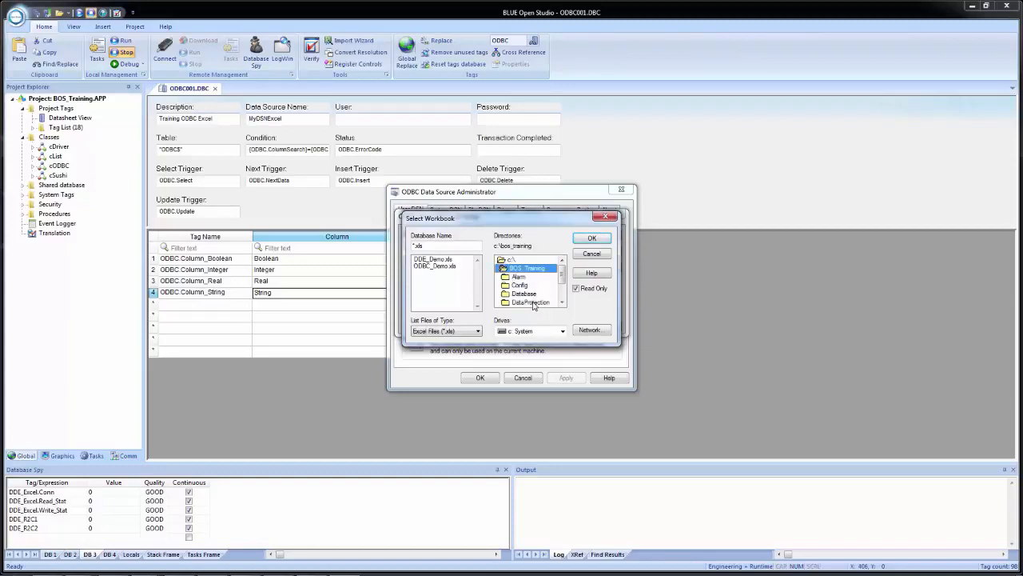
left_click(439, 268)
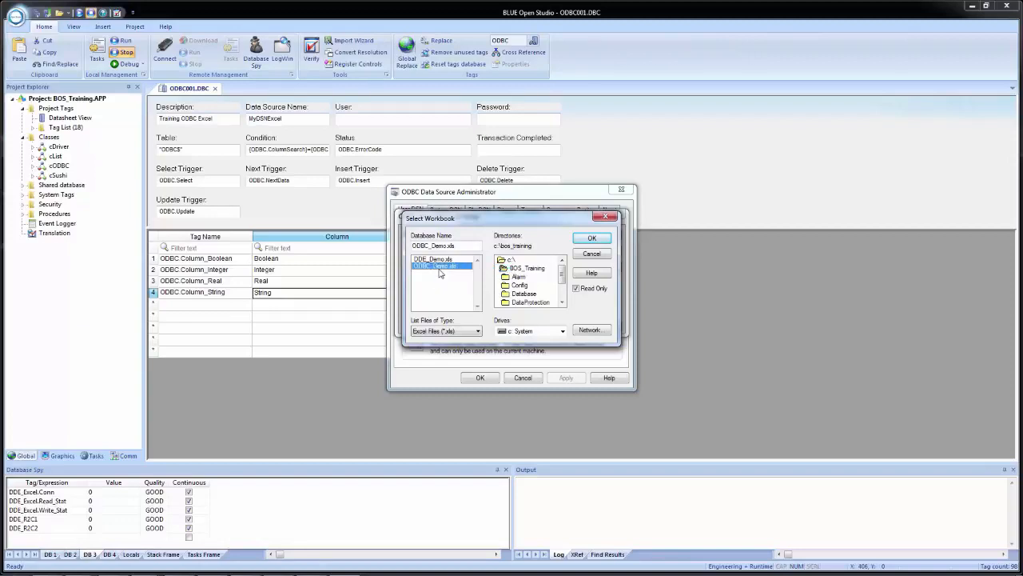
left_click(576, 288)
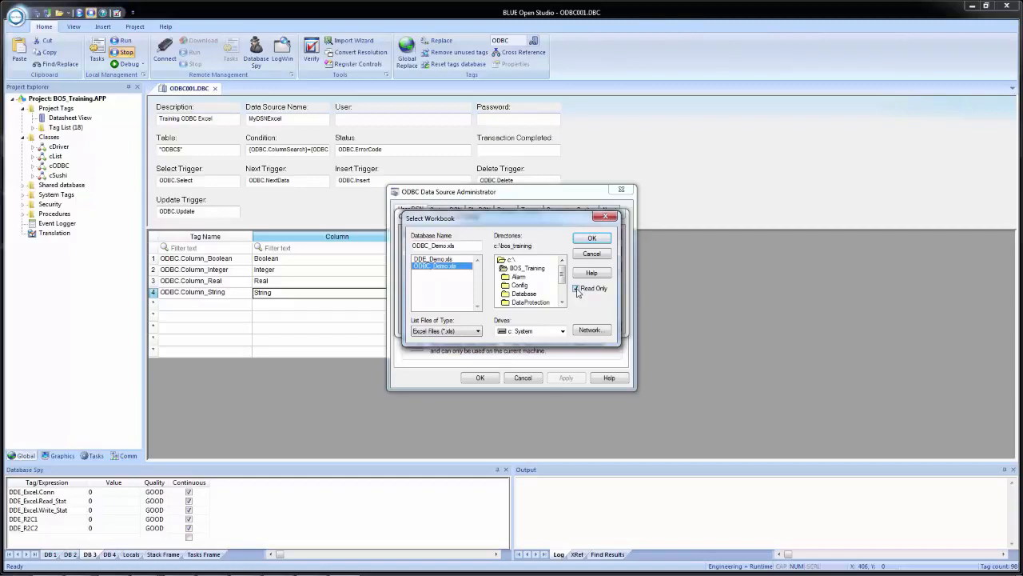
left_click(591, 239)
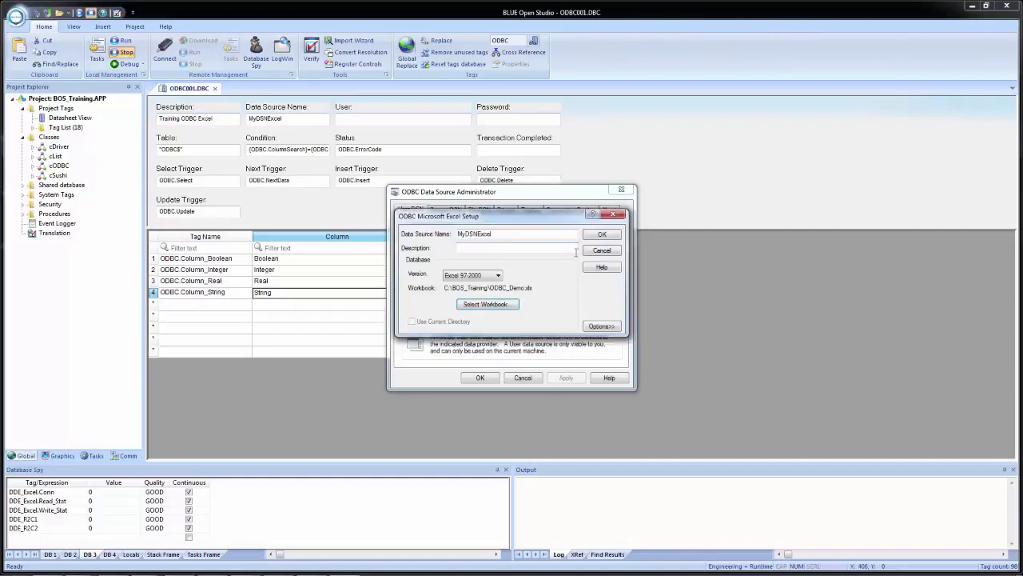
Step: Finish the Excel setup for MyDSNExcel with its driver options expanded, check its entry among the user data sources, and leave the administrator
left_click(604, 327)
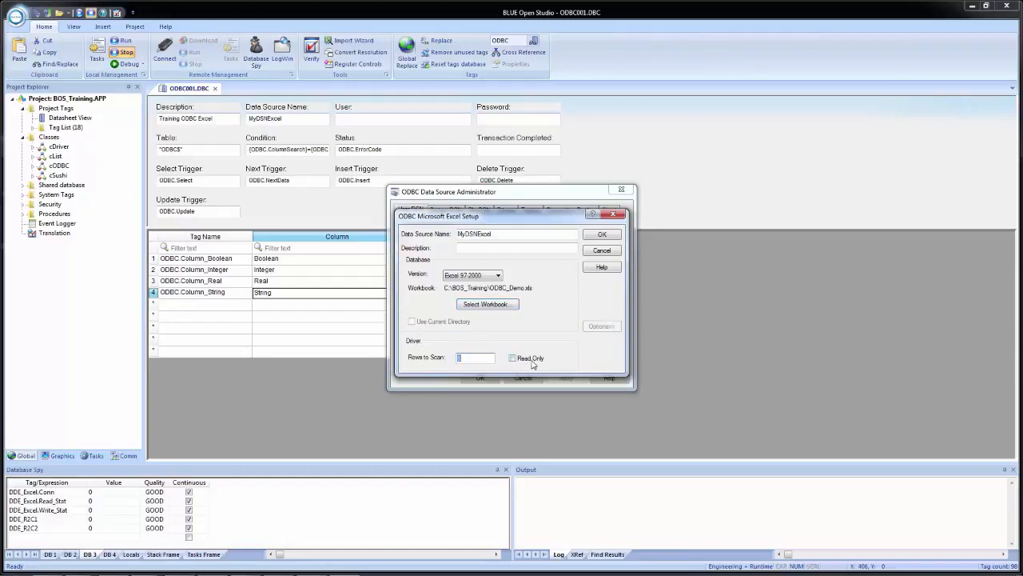
left_click(602, 235)
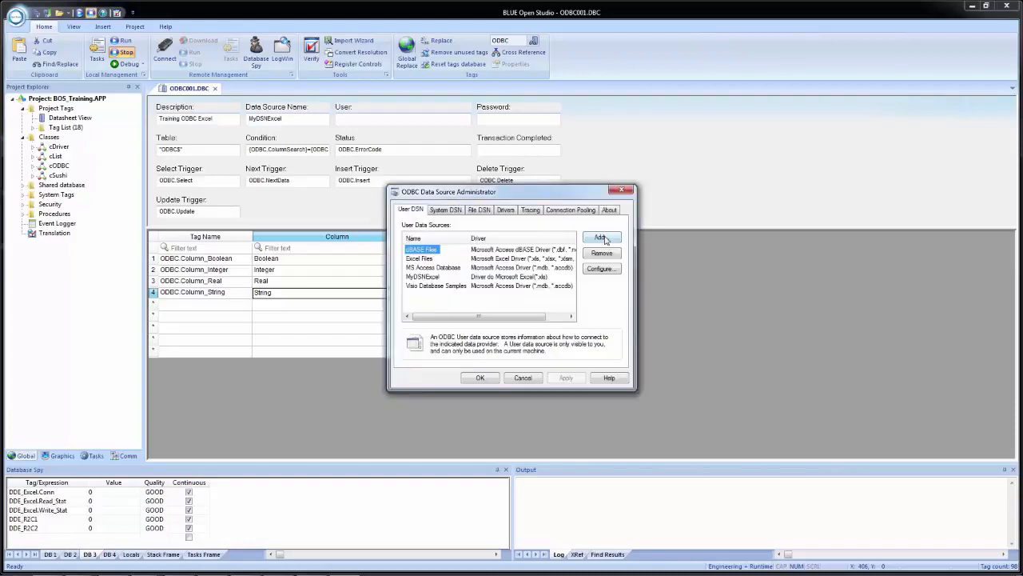
left_click(433, 276)
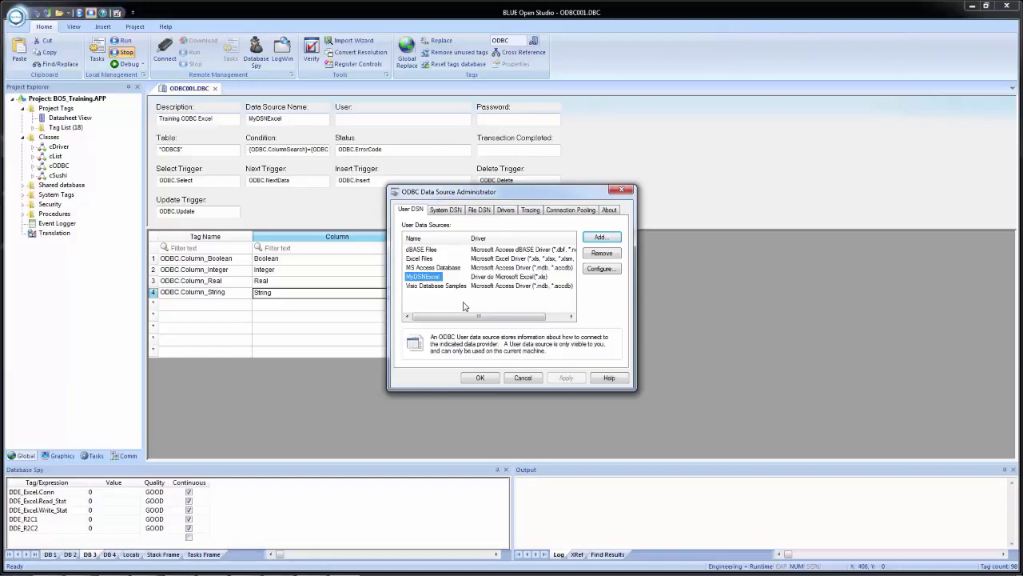
left_click(682, 152)
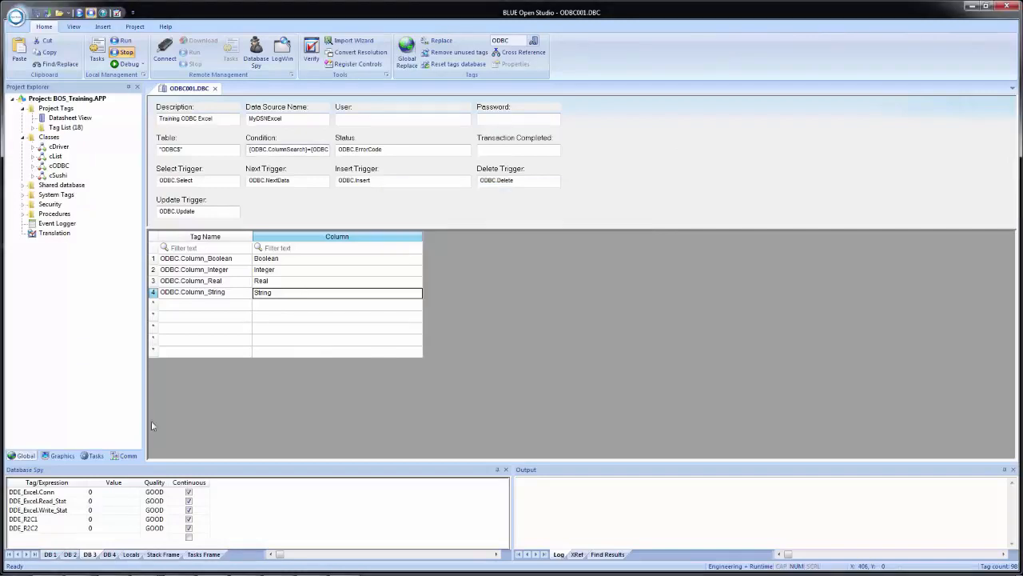
Step: Paste the copied ODBC tags into the DB 4 sheet of the Database Spy and enlarge the pane to fit them
left_click(107, 557)
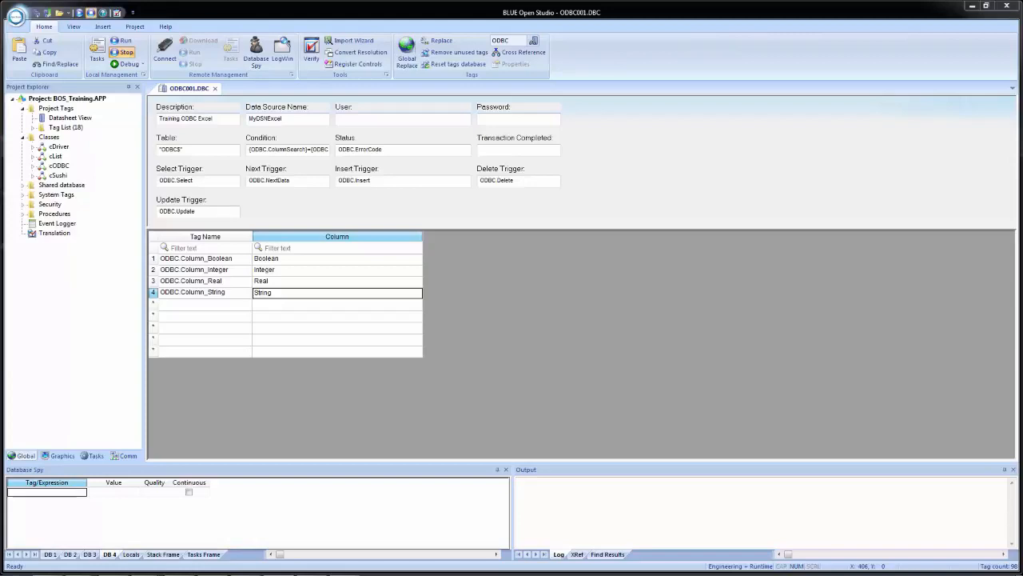
left_click(58, 497)
key("ctrl+v")
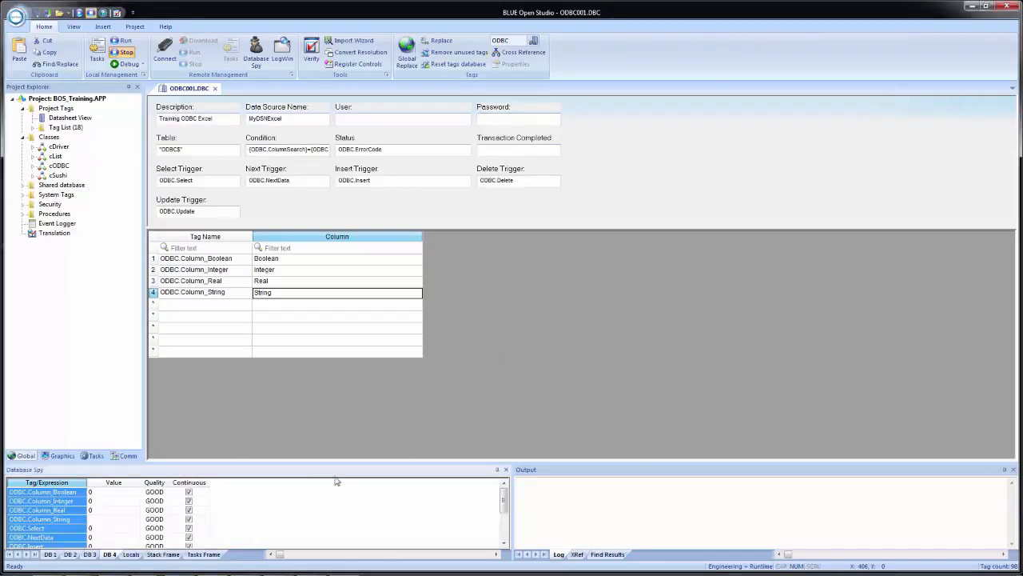
mouse_move(392, 461)
left_mouse_down()
mouse_move(409, 450)
mouse_move(404, 385)
left_mouse_up()
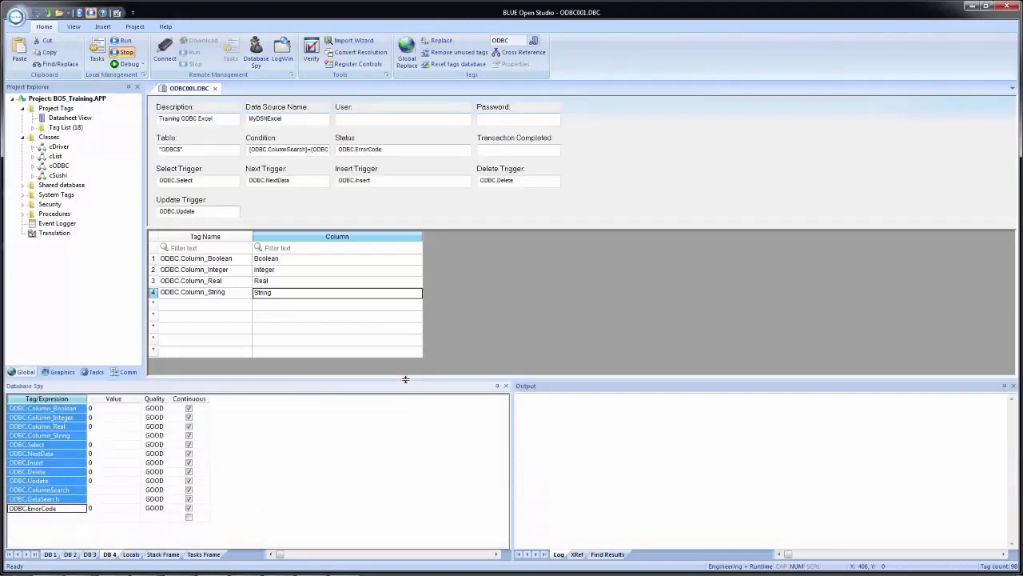
Step: Insert a blank line above ODBC.Select and another above ODBC.ColumnSearch in the Database Spy to separate the tag groups
left_click(70, 457)
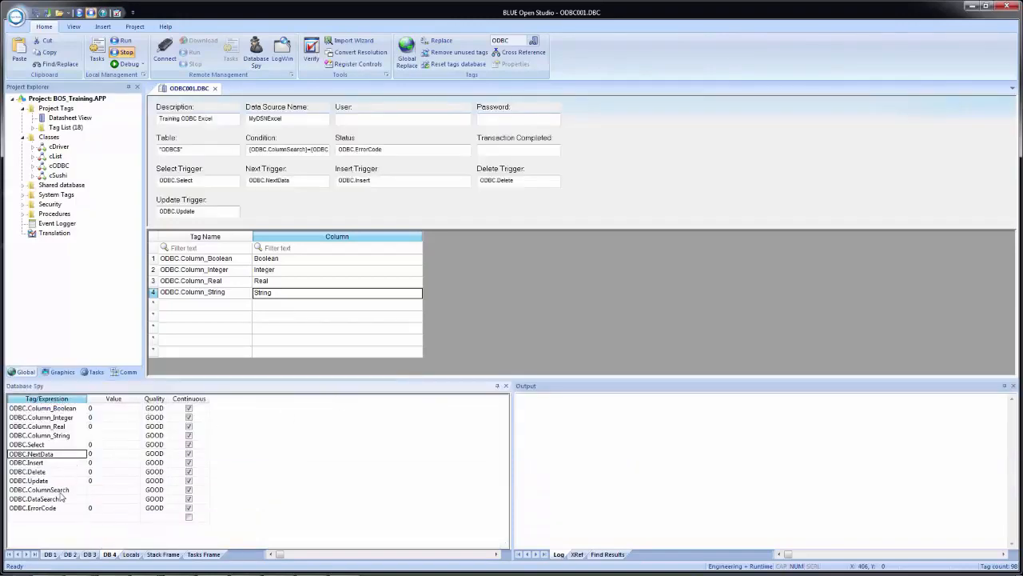
left_click(39, 446)
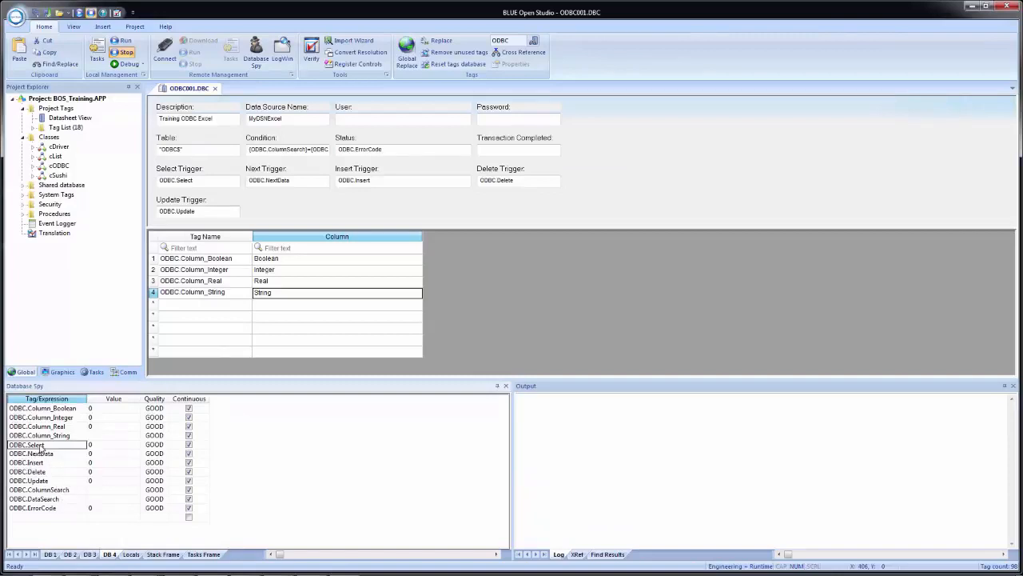
right_click(42, 449)
left_click(72, 409)
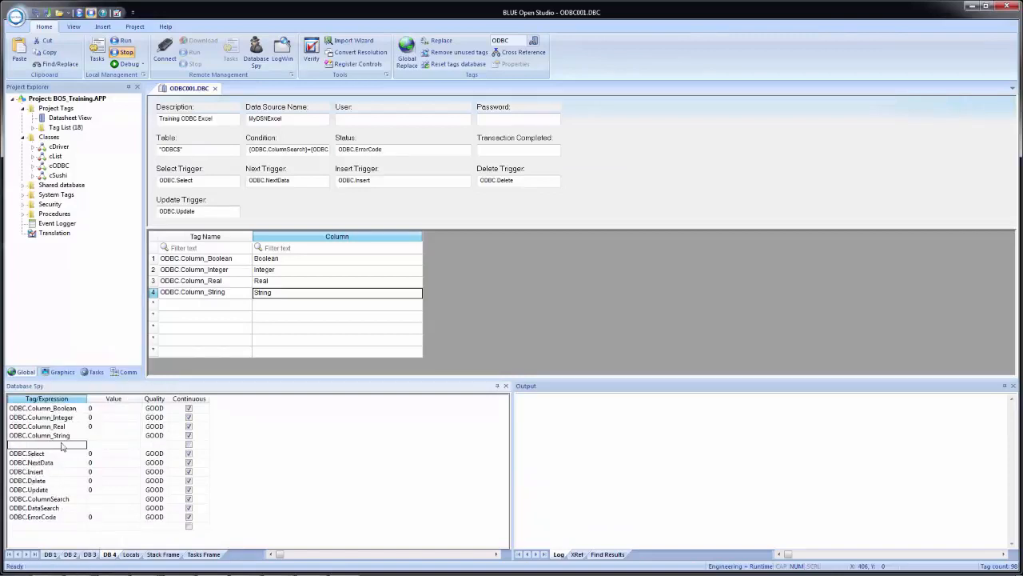
right_click(40, 500)
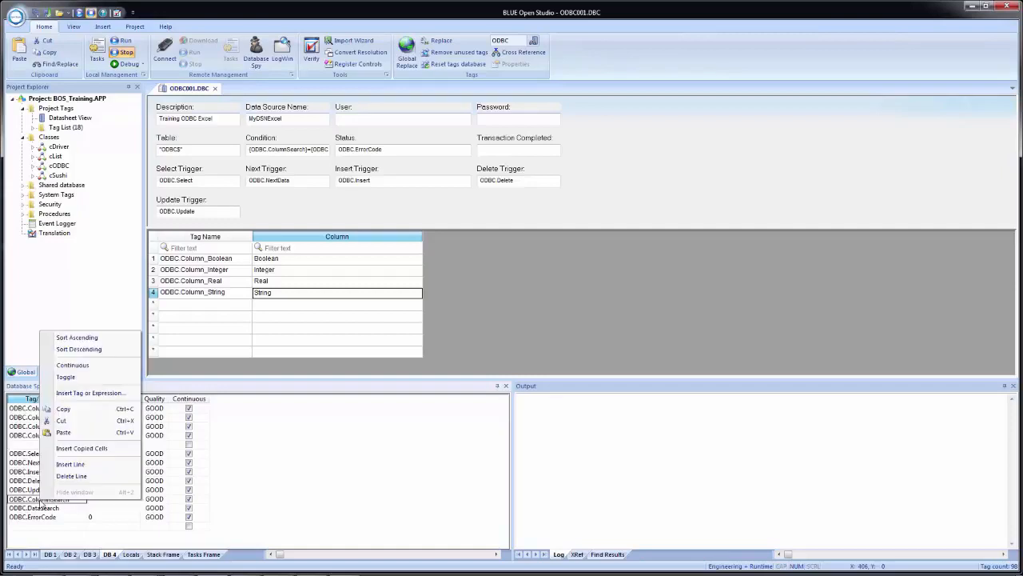
left_click(69, 465)
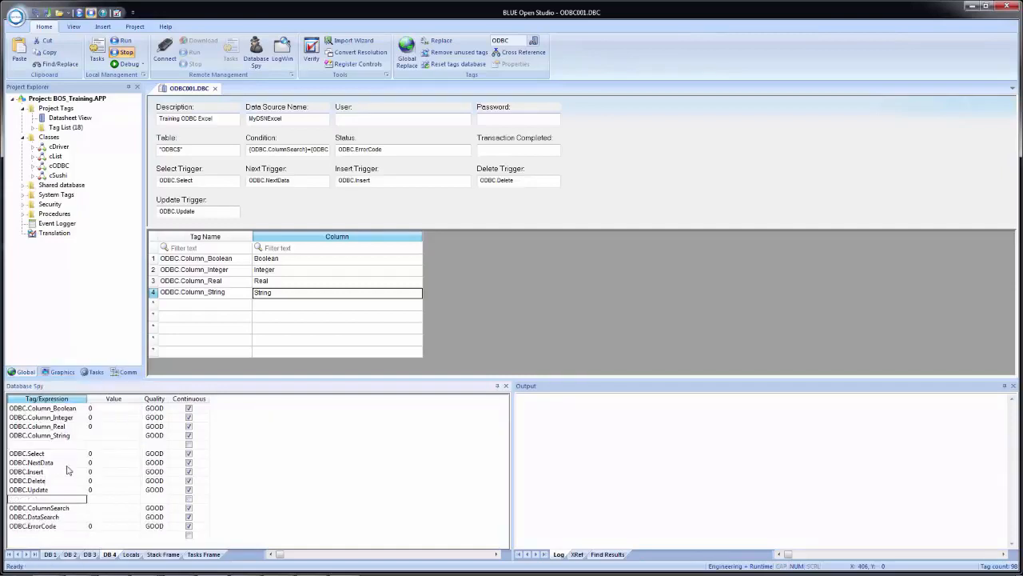
left_click_drag(60, 410, 40, 496)
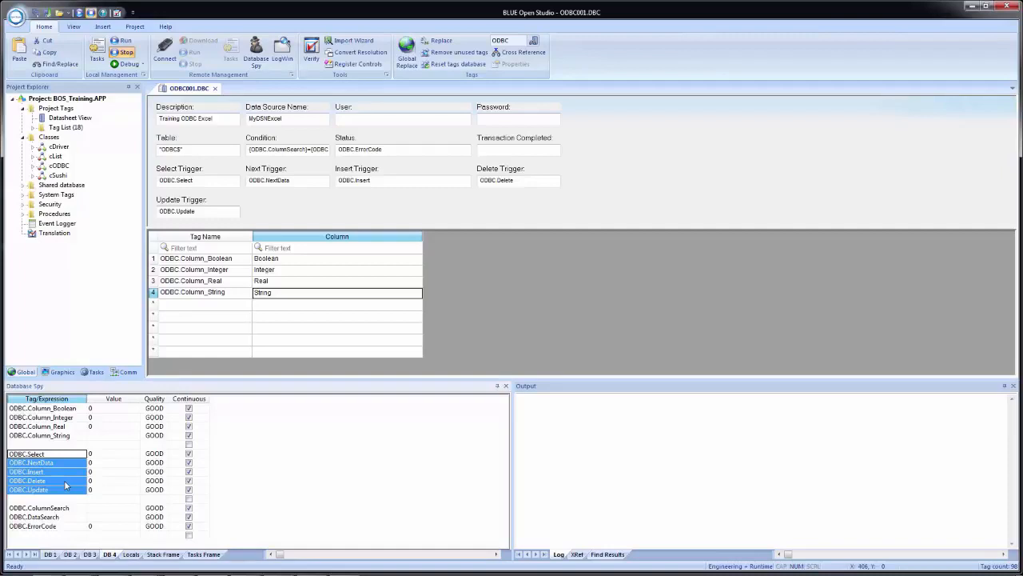
left_click_drag(54, 508, 51, 517)
left_click(43, 527)
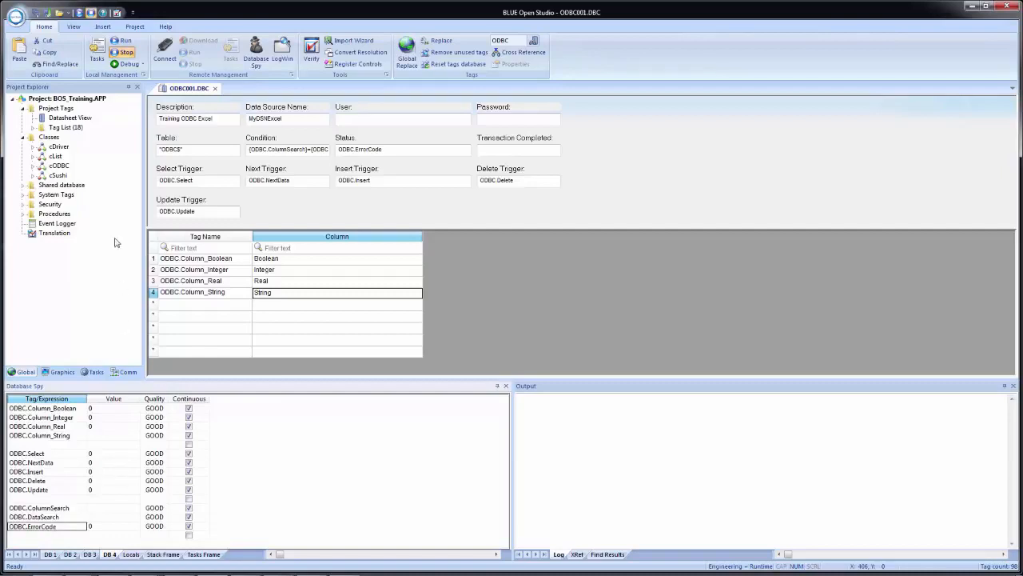
Step: Save the ODBC sheet as sheet number 1 and expand the ODBC folder among the project's tasks
left_click(41, 13)
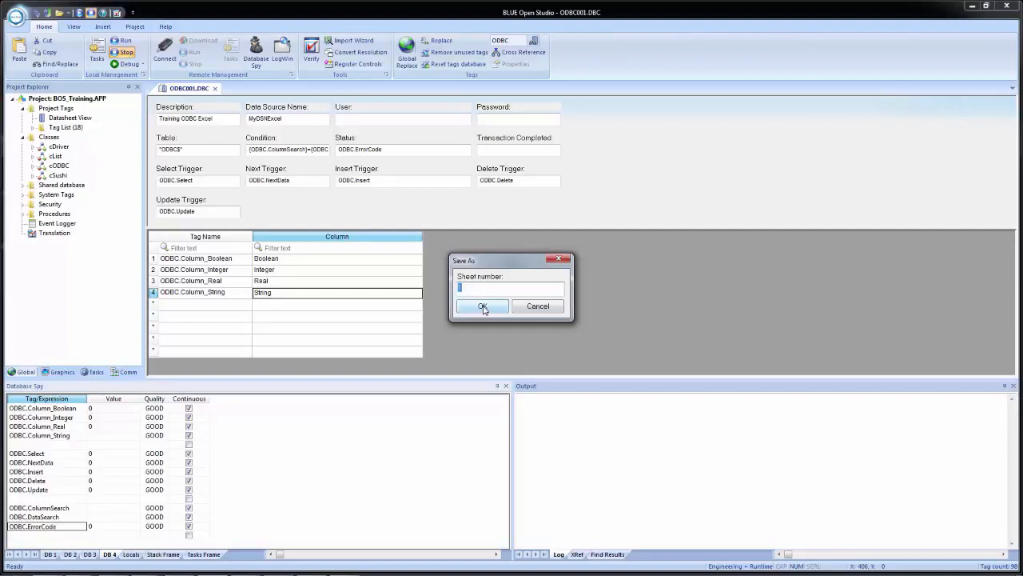
left_click(483, 308)
left_click(94, 370)
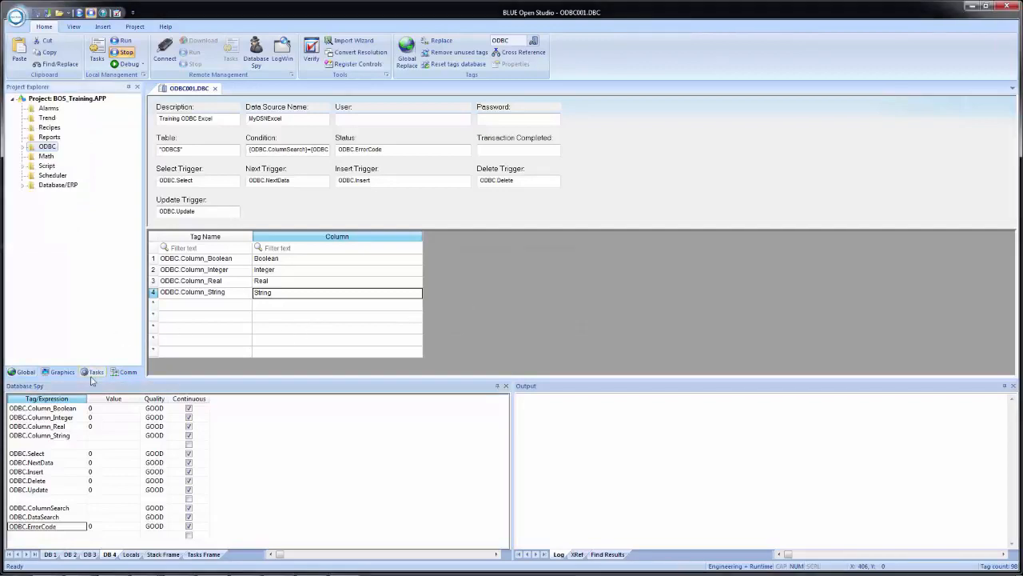
left_click(23, 148)
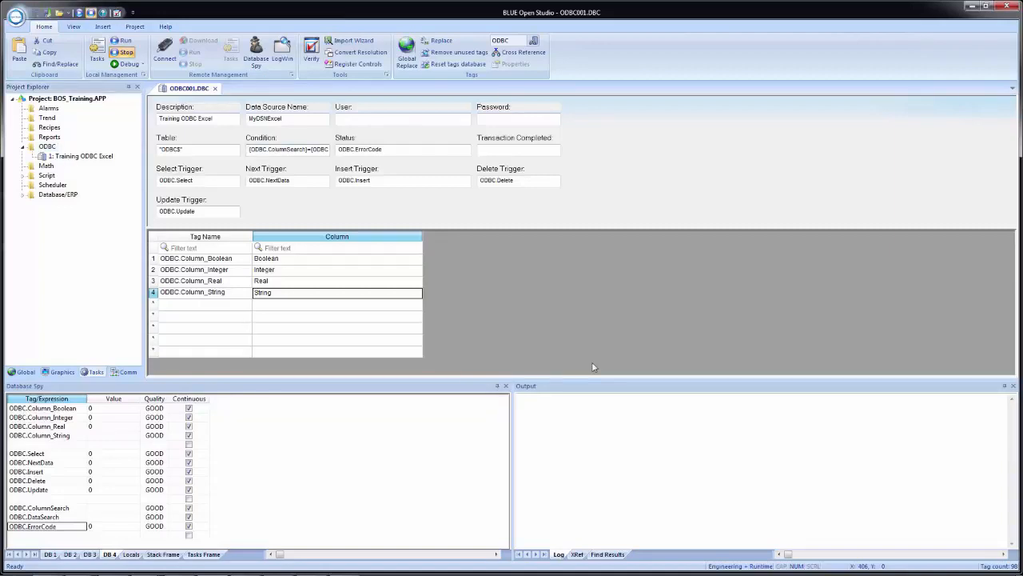
Step: Open the workbook ODBC_Demo.xls from the BOS_Training folder on drive C: using Windows Explorer
key("super+e")
left_click(613, 310)
double_click(613, 310)
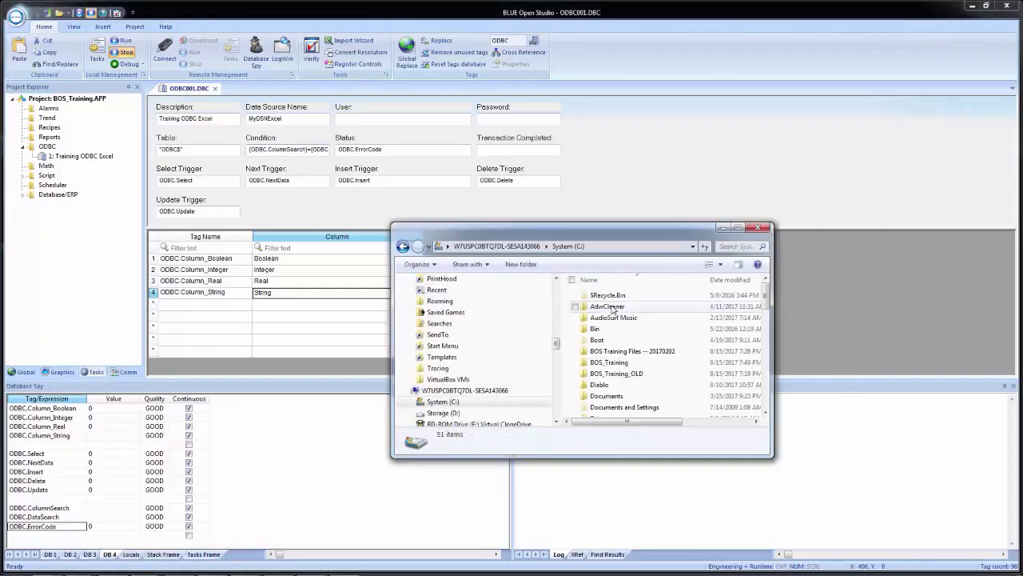
double_click(616, 364)
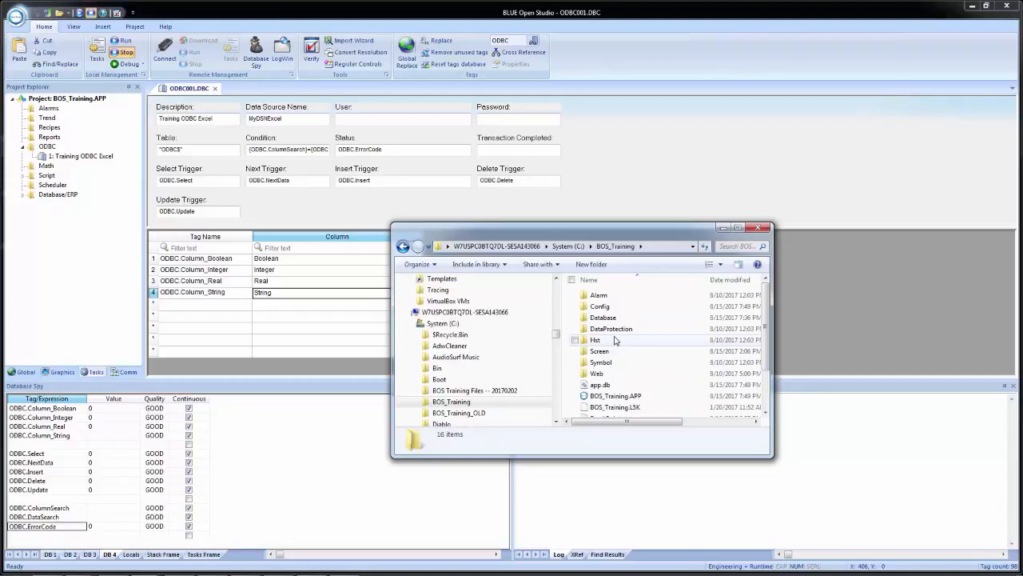
scroll(615, 343, "down", 2)
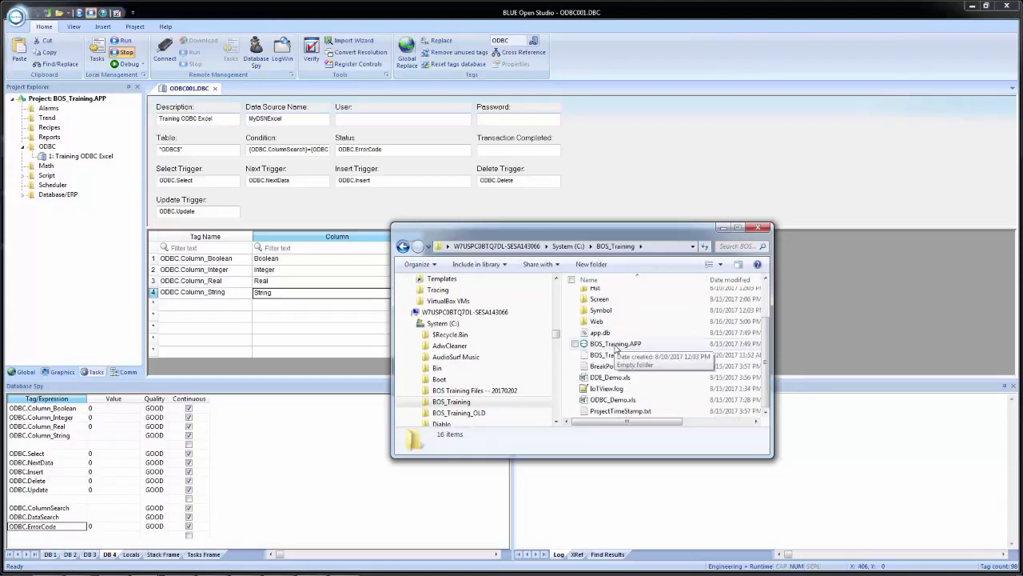
left_click(607, 401)
double_click(607, 401)
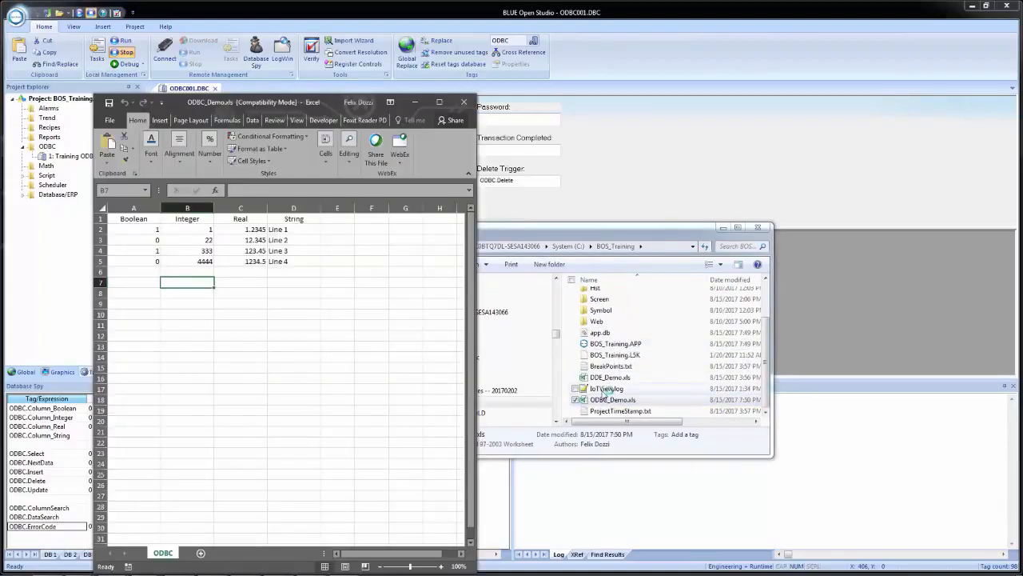
Step: Arrange the Excel workbook and BLUE Open Studio side by side, and run the project
key("super+Right")
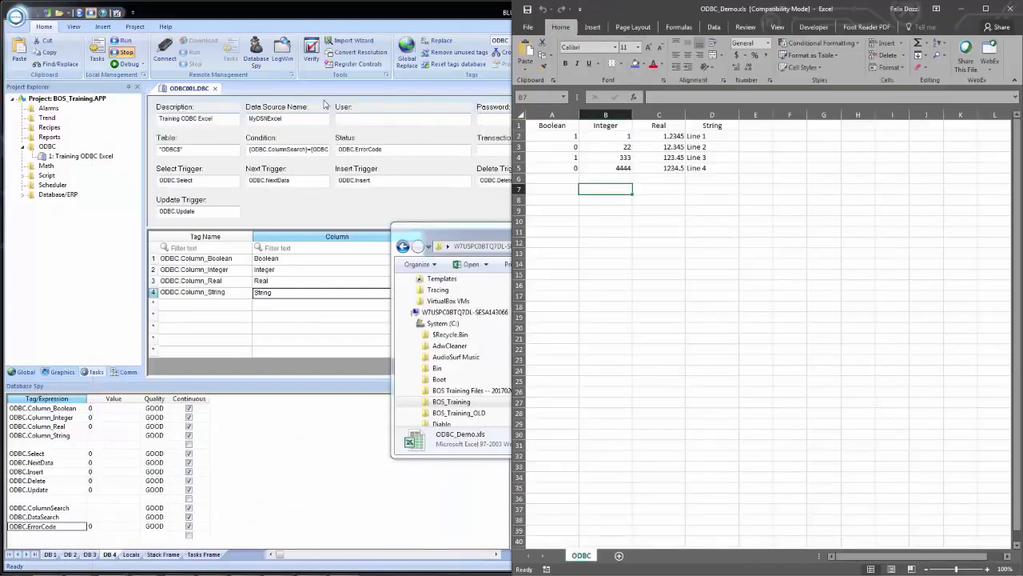
left_click(402, 17)
key("super+Left")
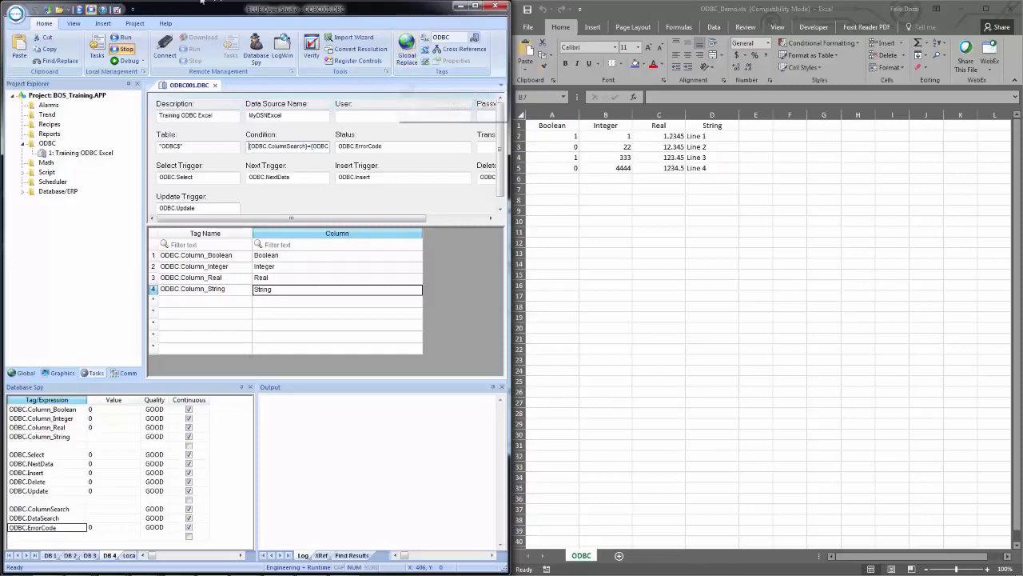
left_click(79, 11)
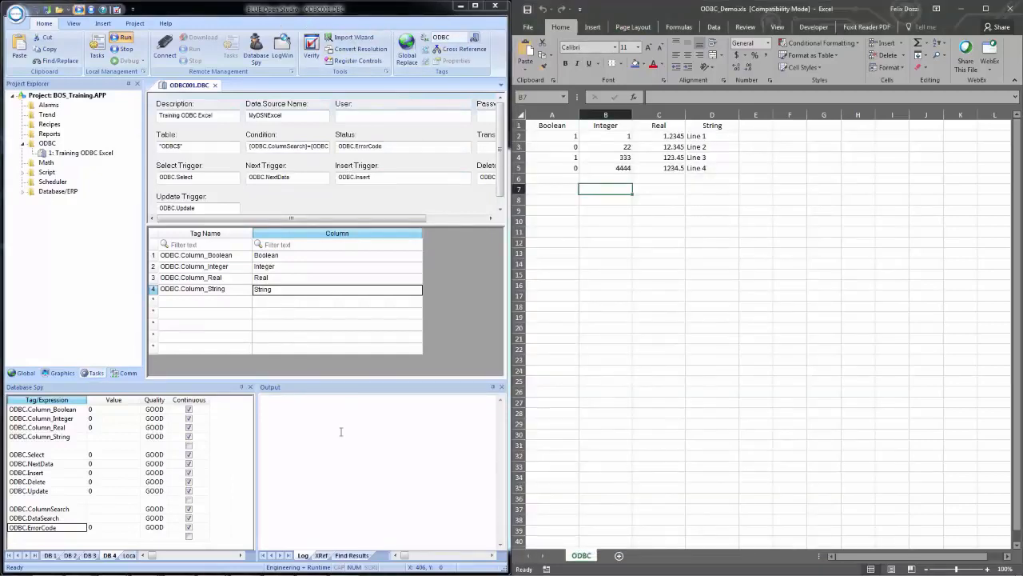
Step: In the Database Spy, set ODBC.ColumnSearch to String and ODBC.DataSearch to 'Line 4', including the single quotes
left_click(105, 510)
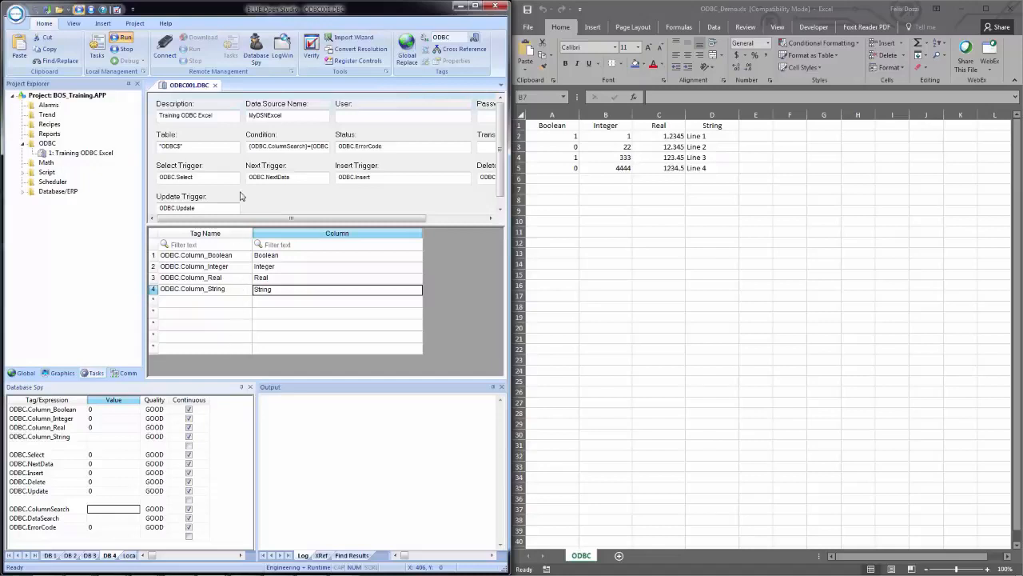
left_click(102, 511)
type("String")
key("Return")
type("'Line 4'")
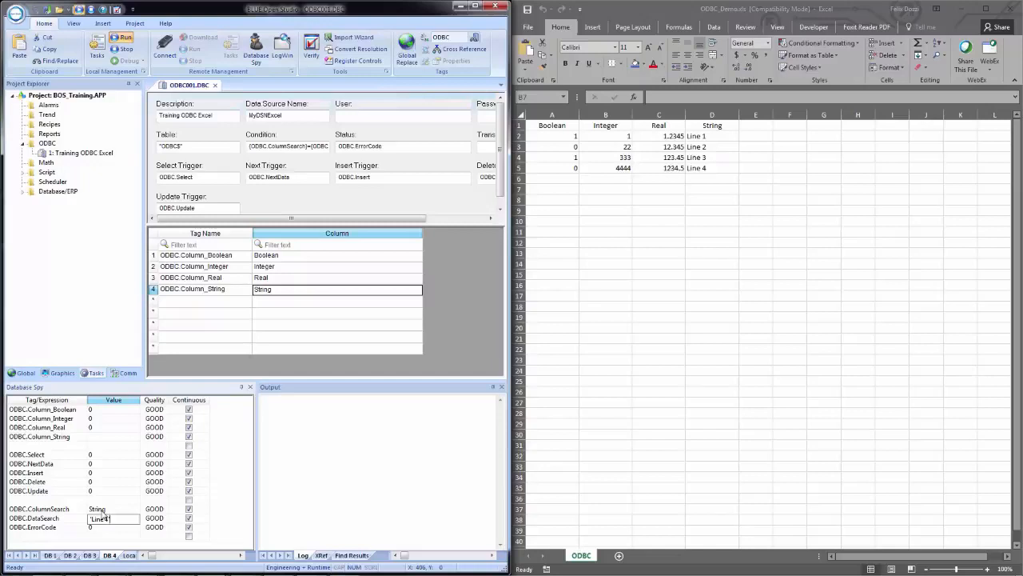
key("Return")
Step: Toggle the ODBC.Select trigger to read the matching workbook row into the column tags
left_click(97, 457)
right_click(105, 458)
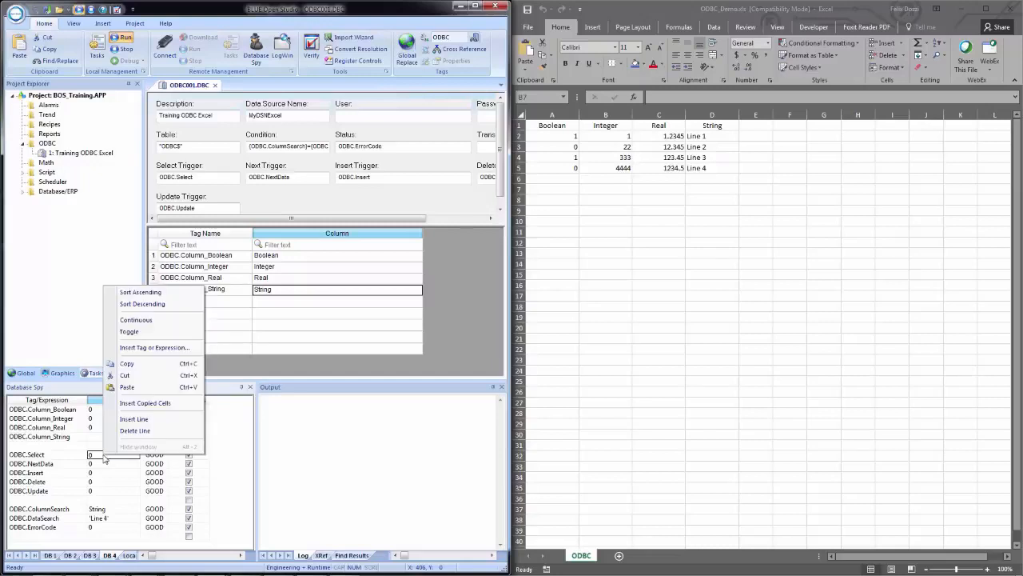
left_click(129, 331)
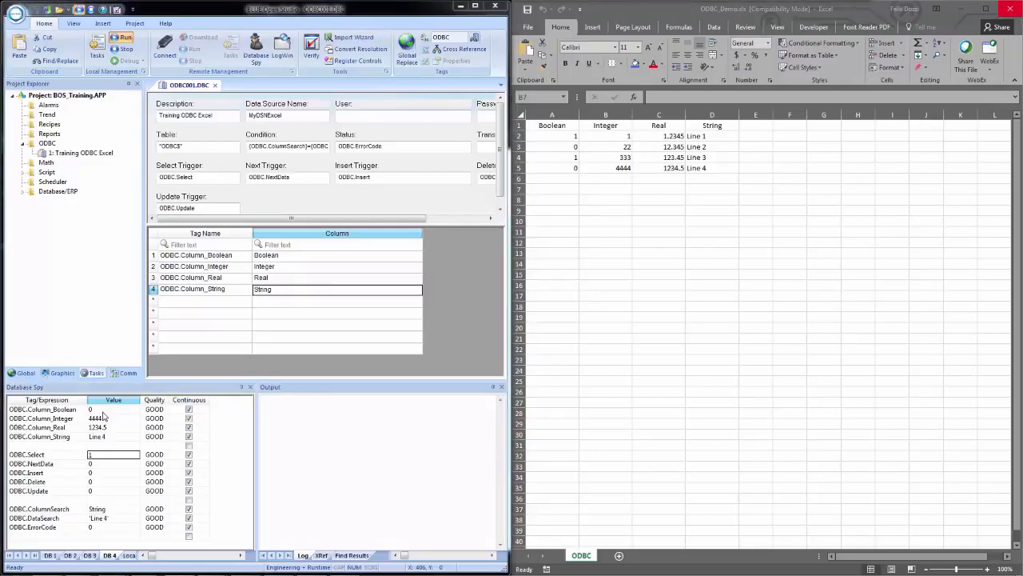
Step: Set ODBC.ColumnSearch to Boolean and ODBC.DataSearch to 0, and toggle ODBC.Select to run the new query
left_click(114, 509)
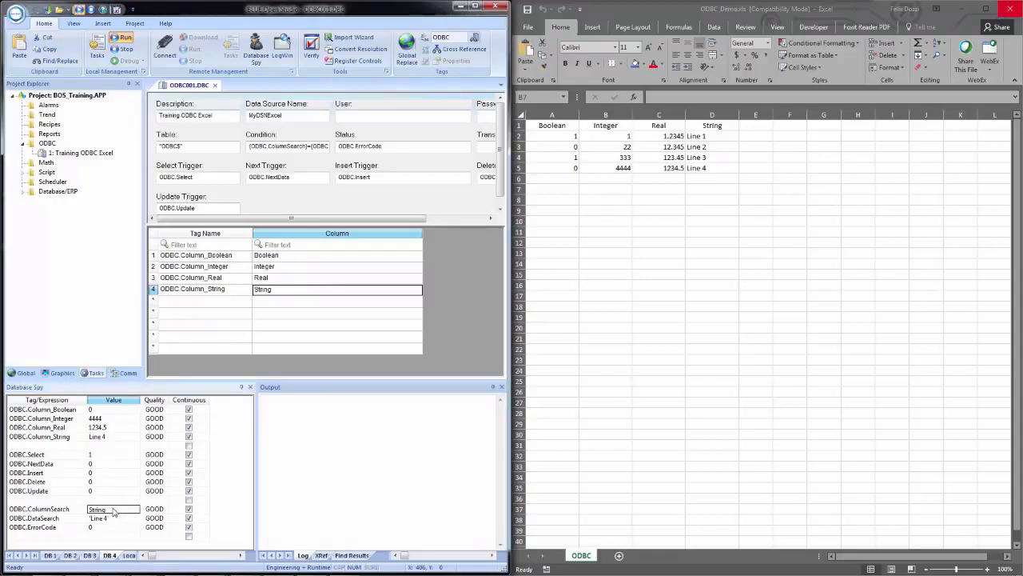
type("Boolean")
key("Return")
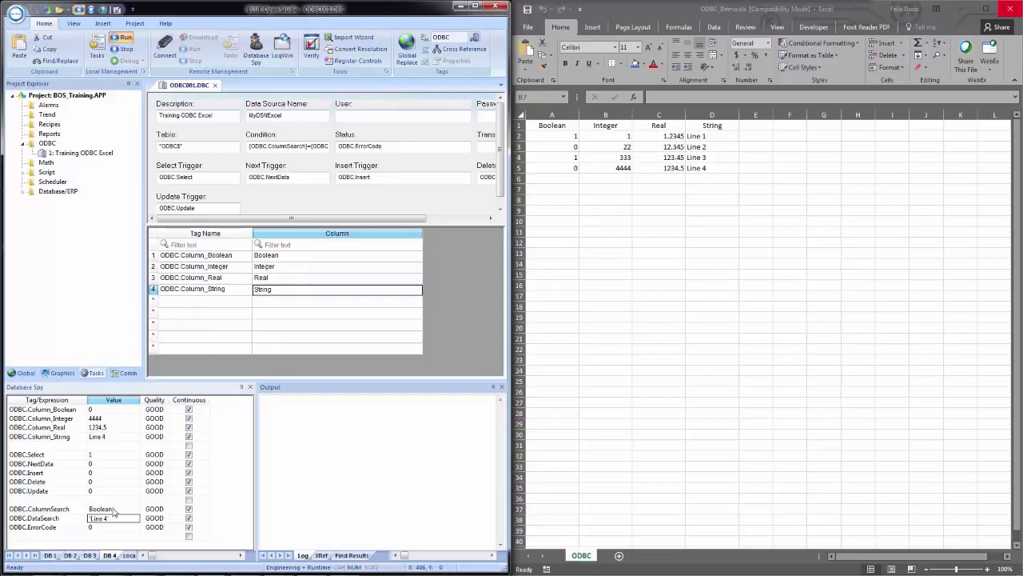
type("1")
key("Return")
key("Up")
right_click(99, 458)
left_click(132, 334)
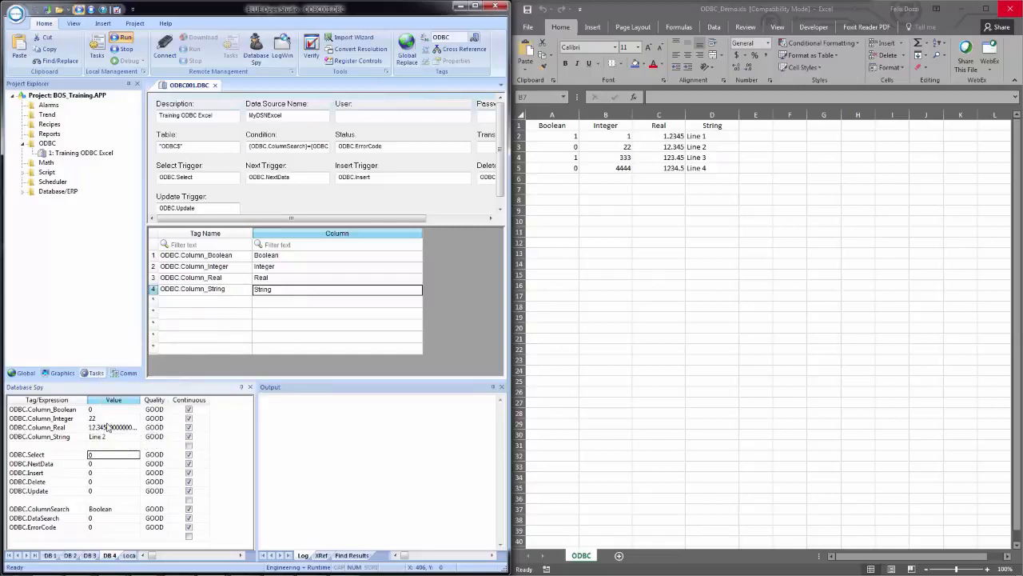
Step: Toggle the ODBC.NextData trigger twice to step through the rows matching the Boolean search
left_click(99, 466)
right_click(100, 467)
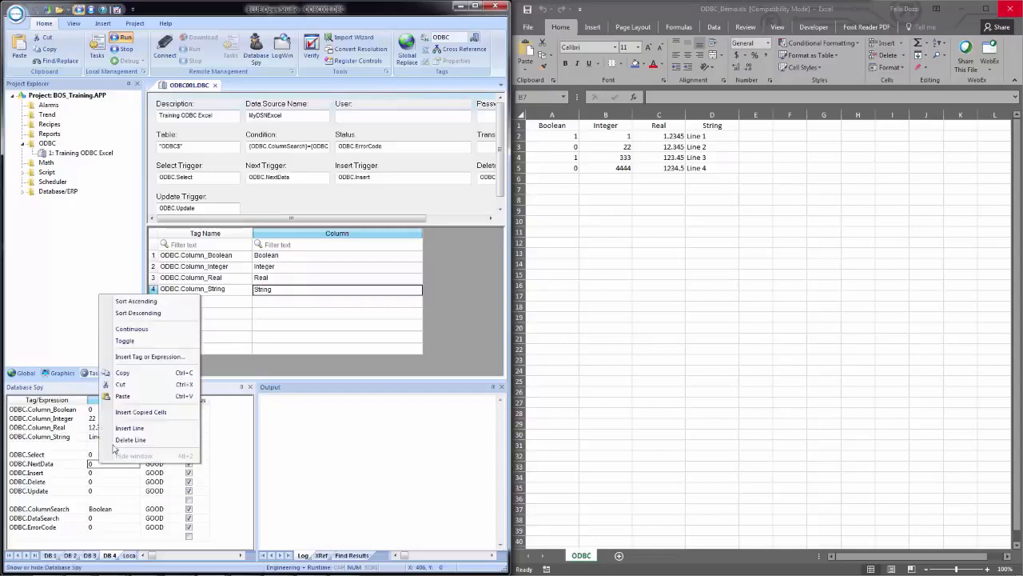
left_click(127, 340)
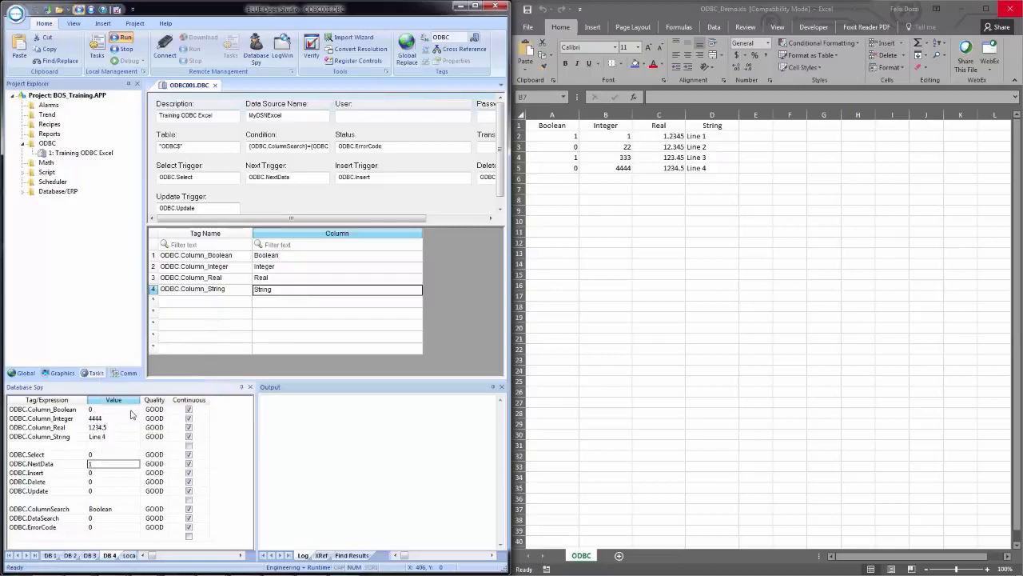
right_click(118, 465)
left_click(148, 342)
Step: Search the Technical Reference help for ODBC and examine the ODBC worksheet topic down to its list of BOS error codes
key("F1")
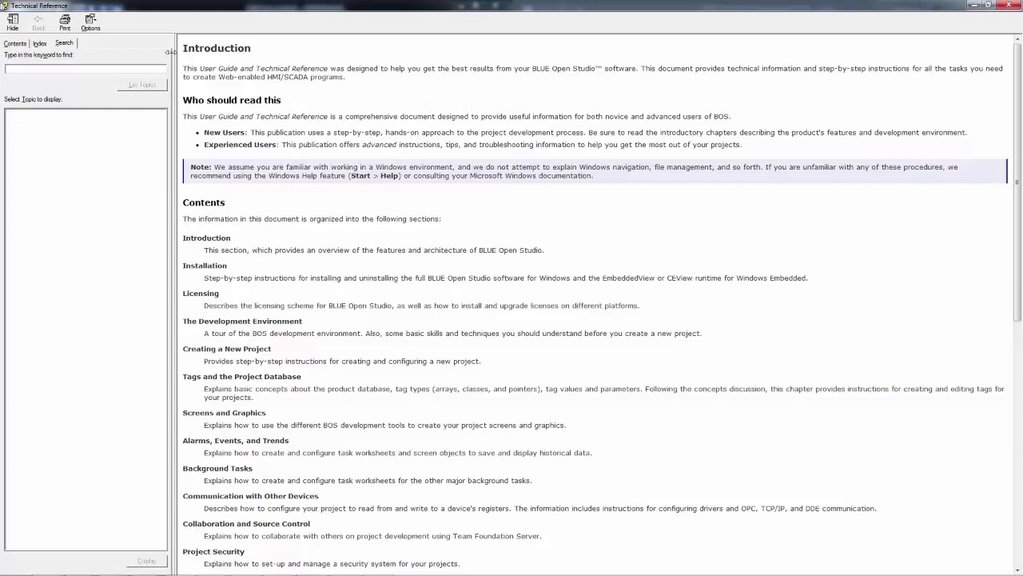
left_click(57, 67)
type("ODBC")
key("Return")
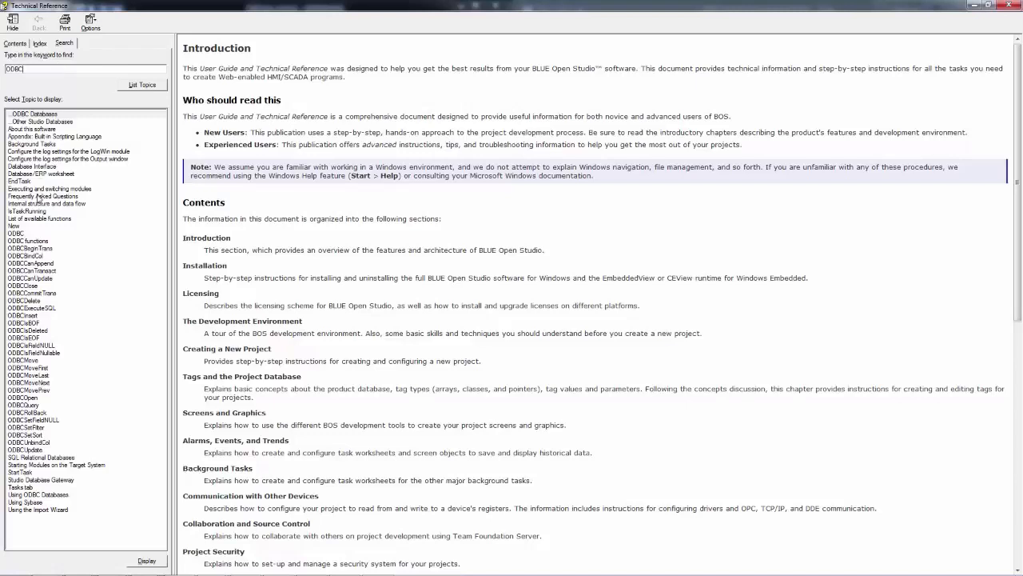
double_click(15, 235)
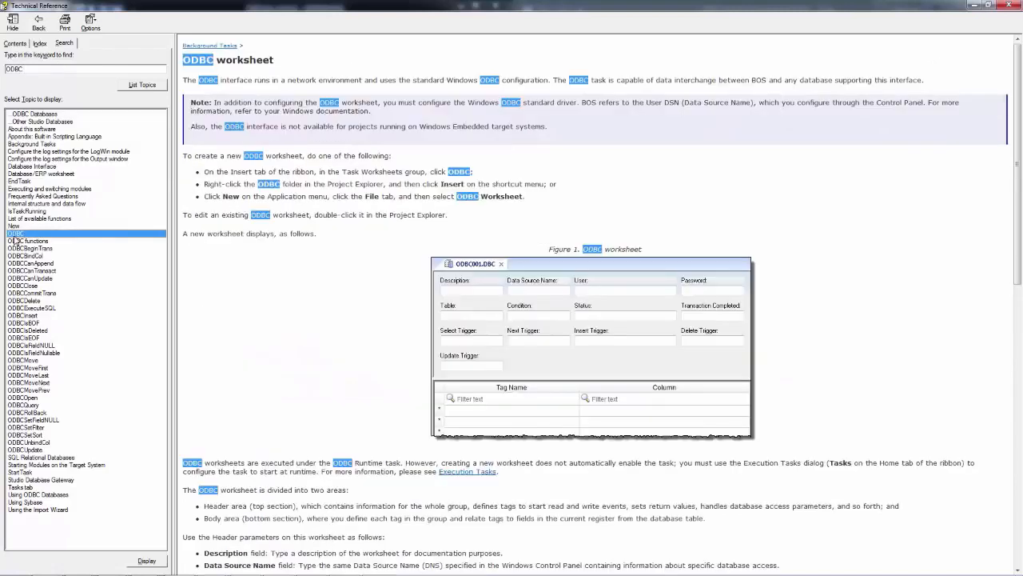
left_click(325, 297)
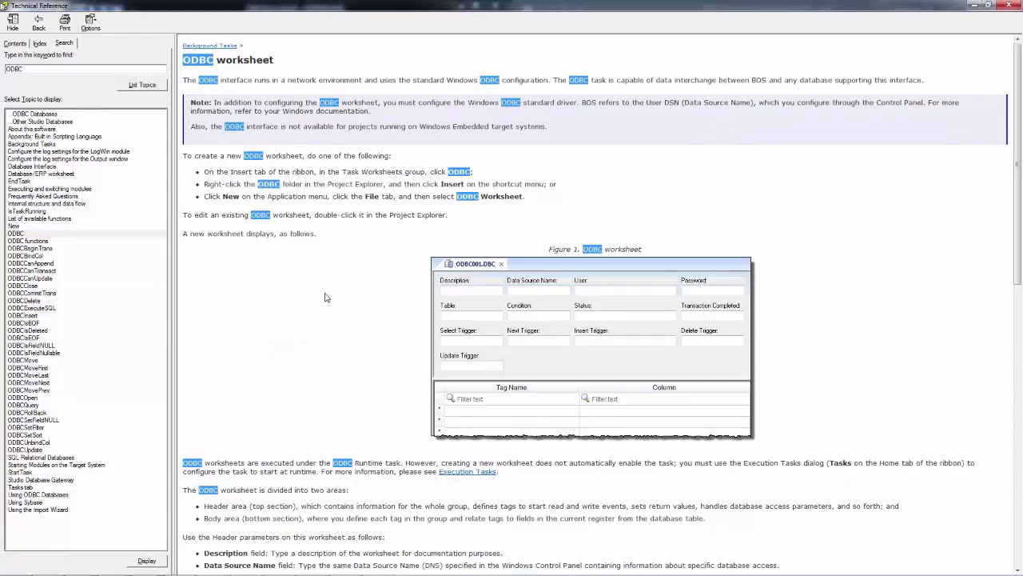
scroll(325, 297, "down", 12)
scroll(325, 292, "down", 3)
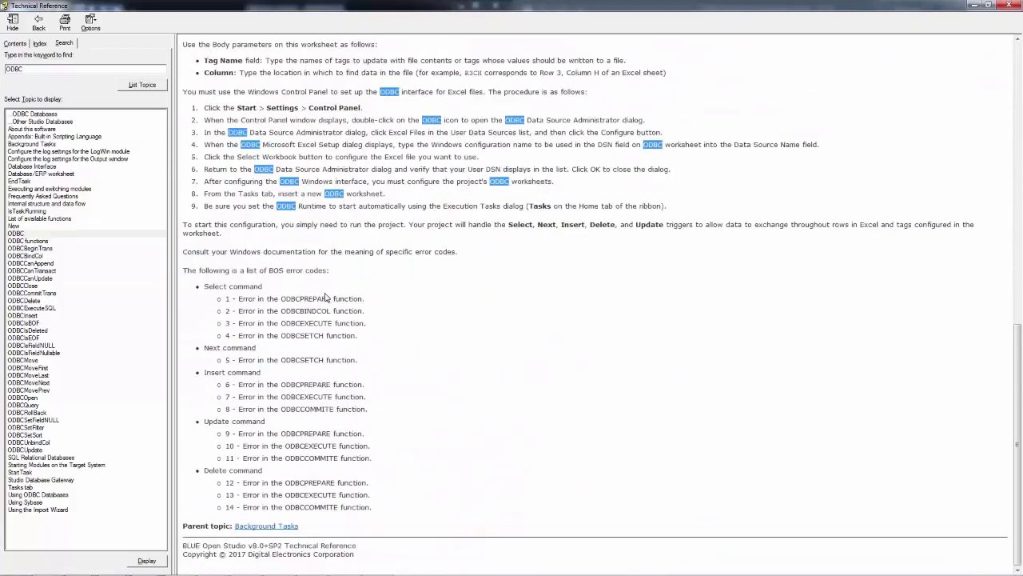